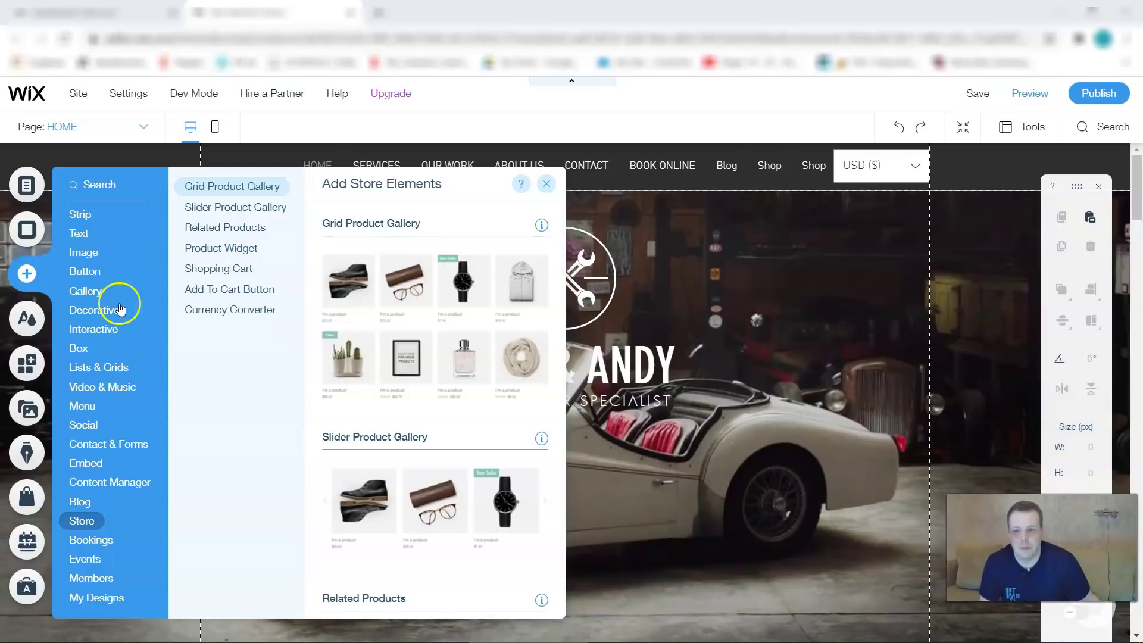
Browse the Bookings elements: Service List, Book Button, Timetable, Staff Members, Health Waiver, then Featured Service.
click(97, 541)
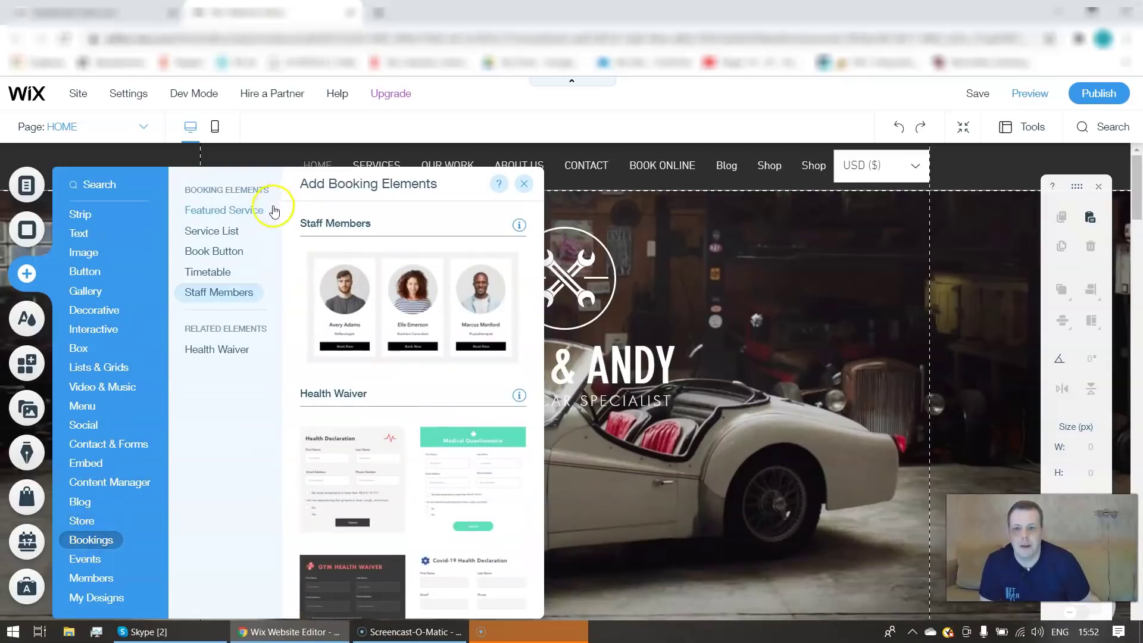
click(233, 210)
click(223, 238)
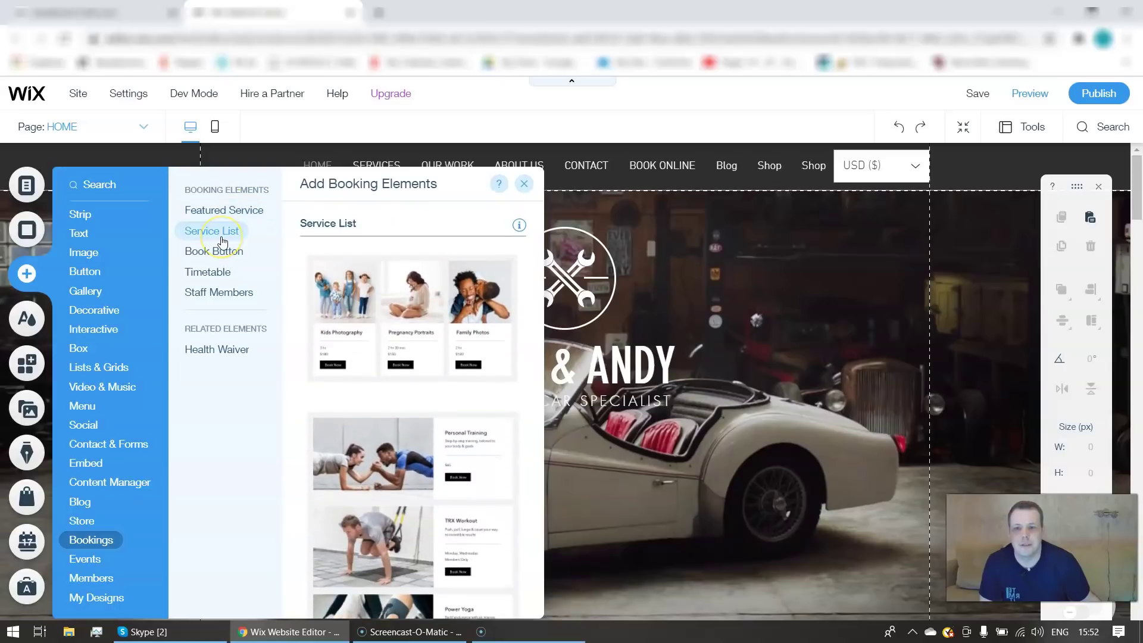
click(229, 254)
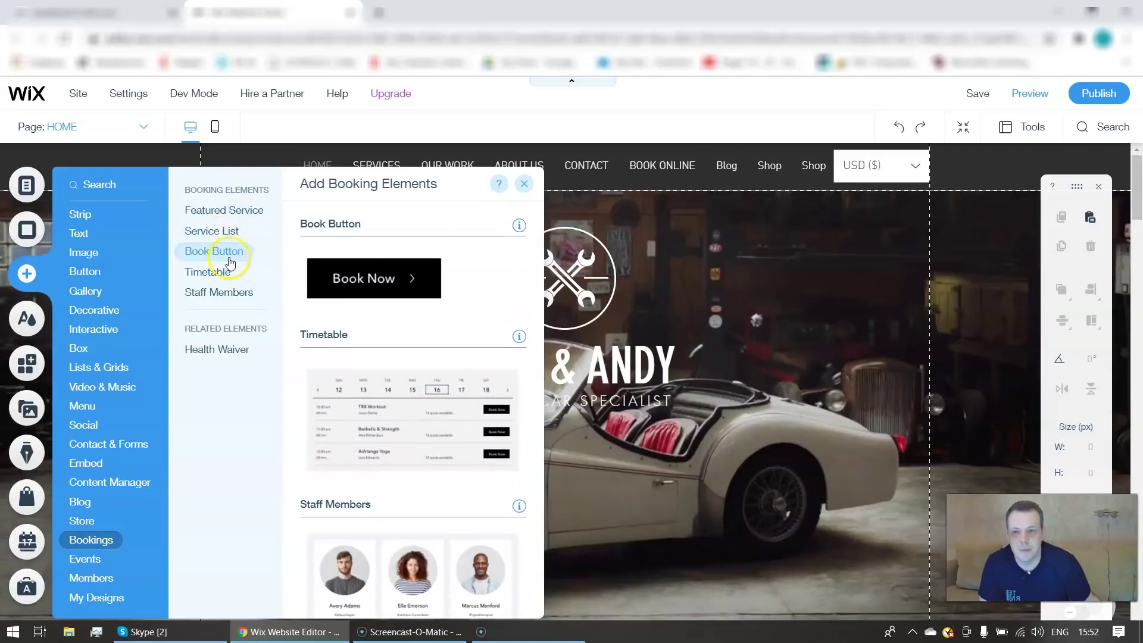
click(226, 271)
click(227, 295)
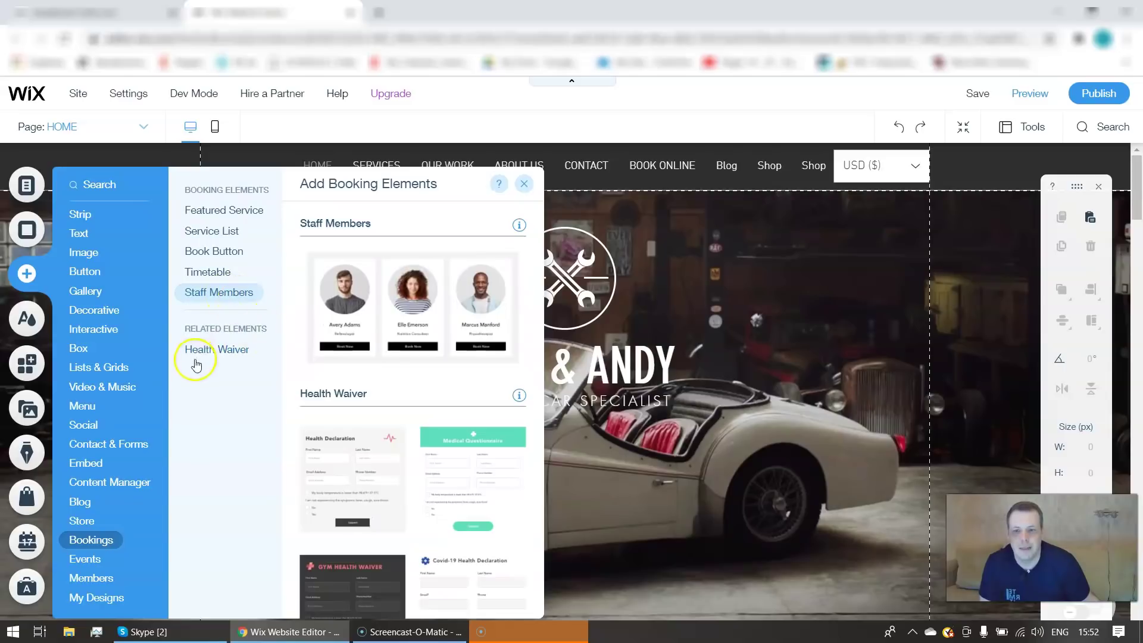
click(223, 364)
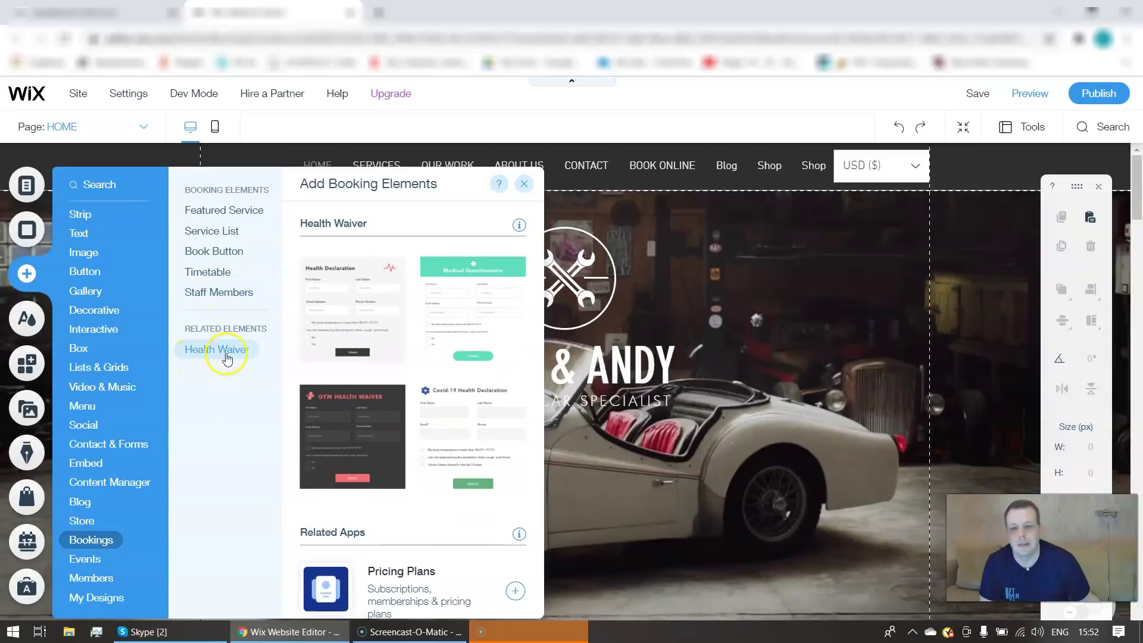
click(233, 210)
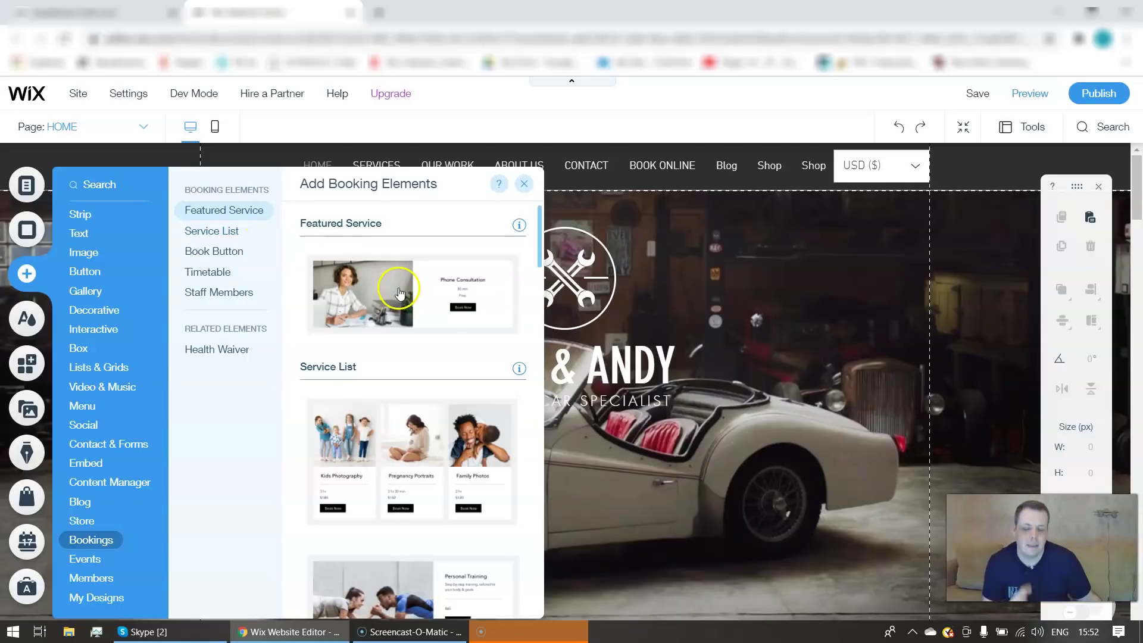
mouse_move(399, 292)
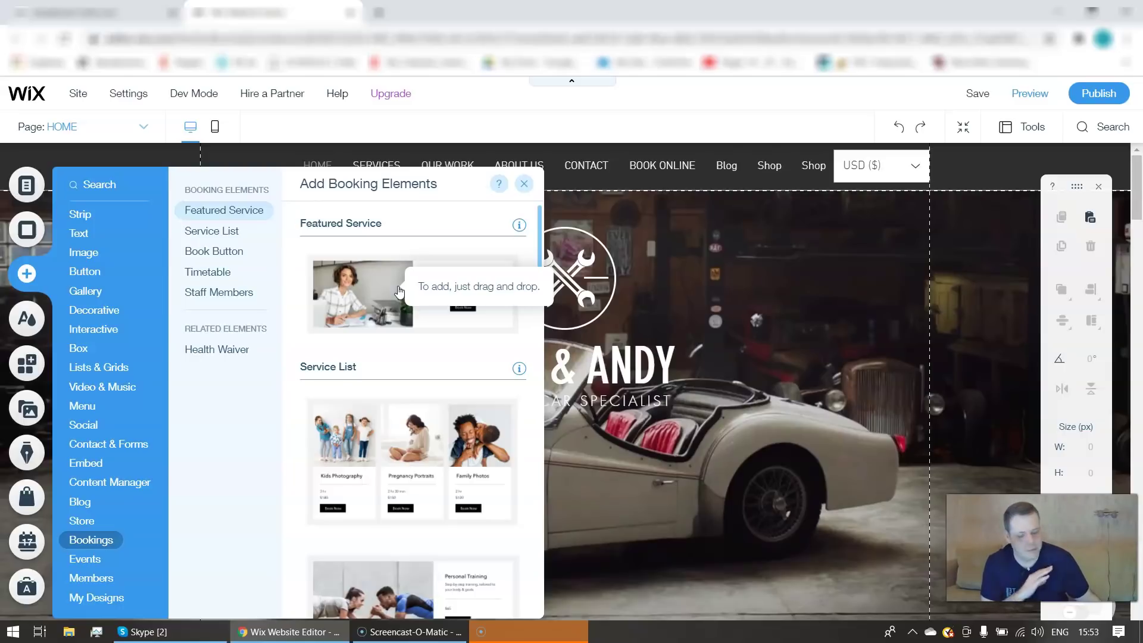
Drag the Featured Service element onto the garage hero image and position it lower left.
click(361, 296)
drag(358, 301, 642, 338)
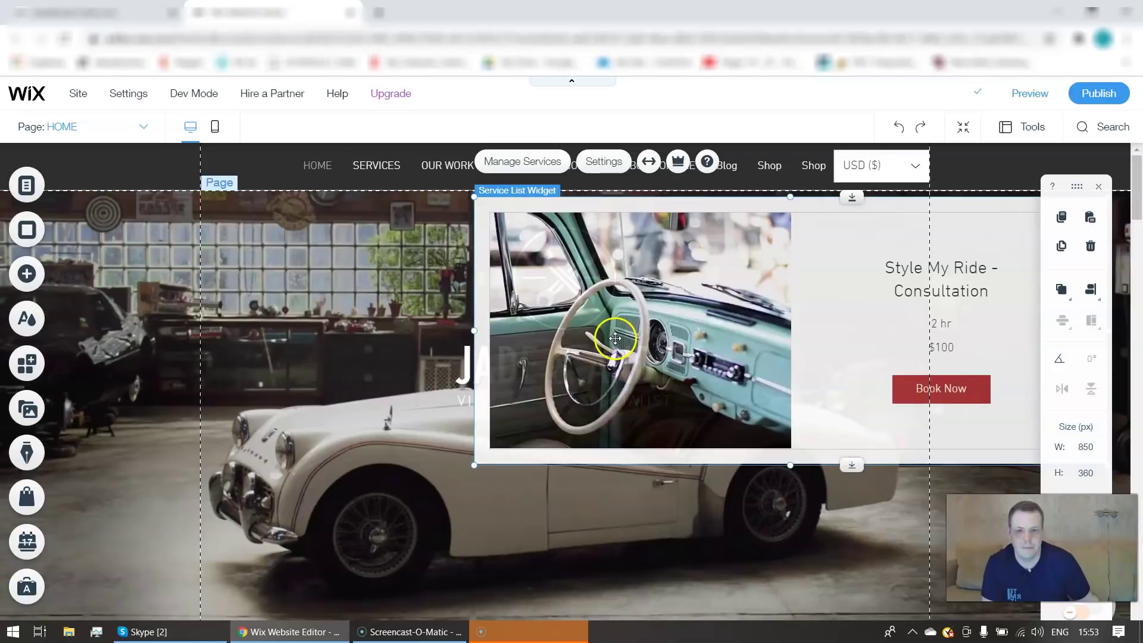
drag(963, 170, 893, 184)
click(835, 238)
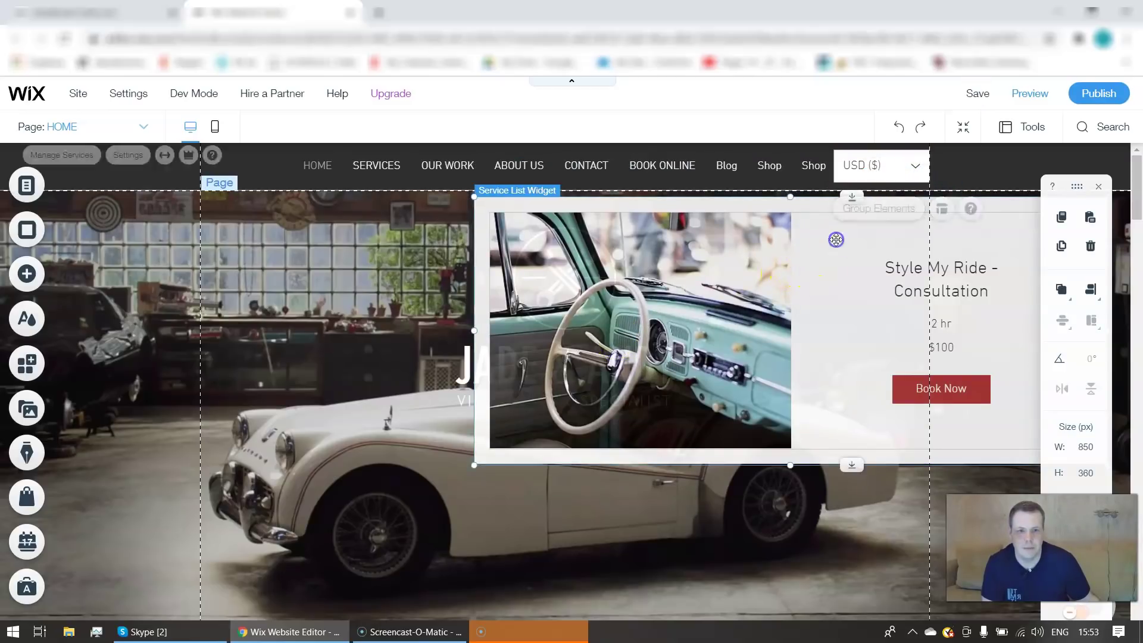
drag(836, 236, 624, 357)
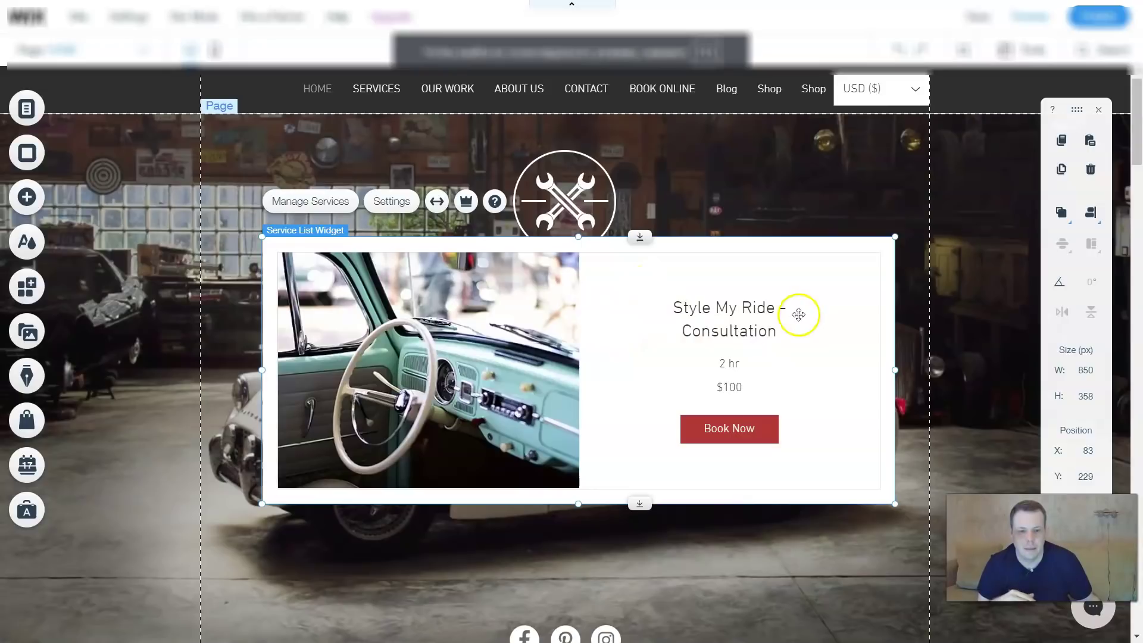
drag(522, 360, 513, 374)
click(785, 347)
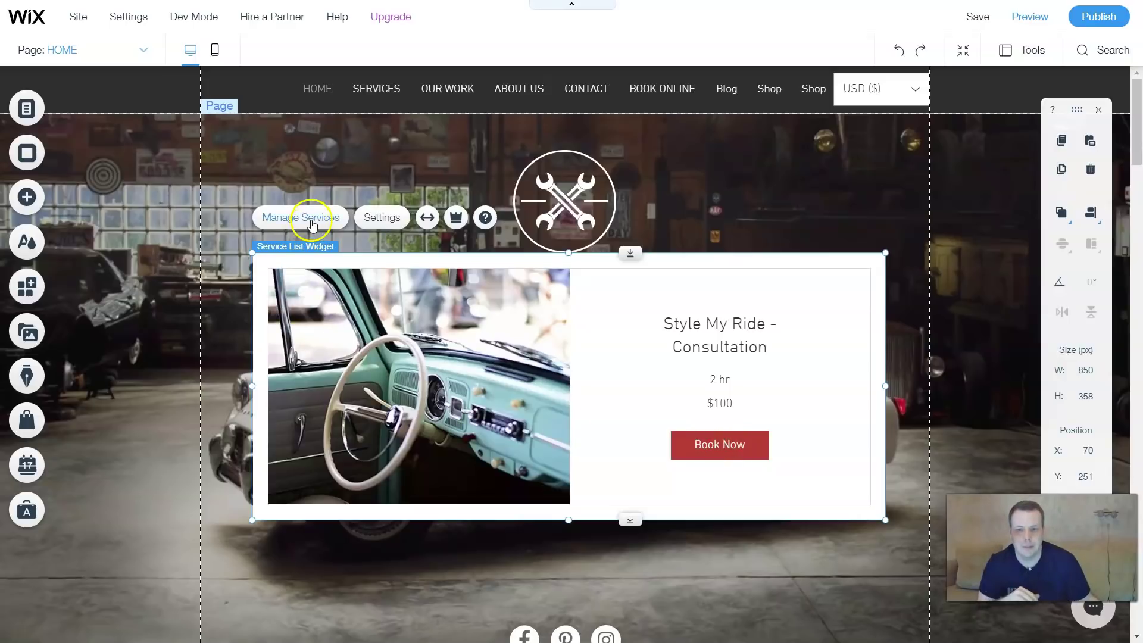
Stretch the Style My Ride – Consultation widget and enlarge it to 951×327 px.
click(437, 224)
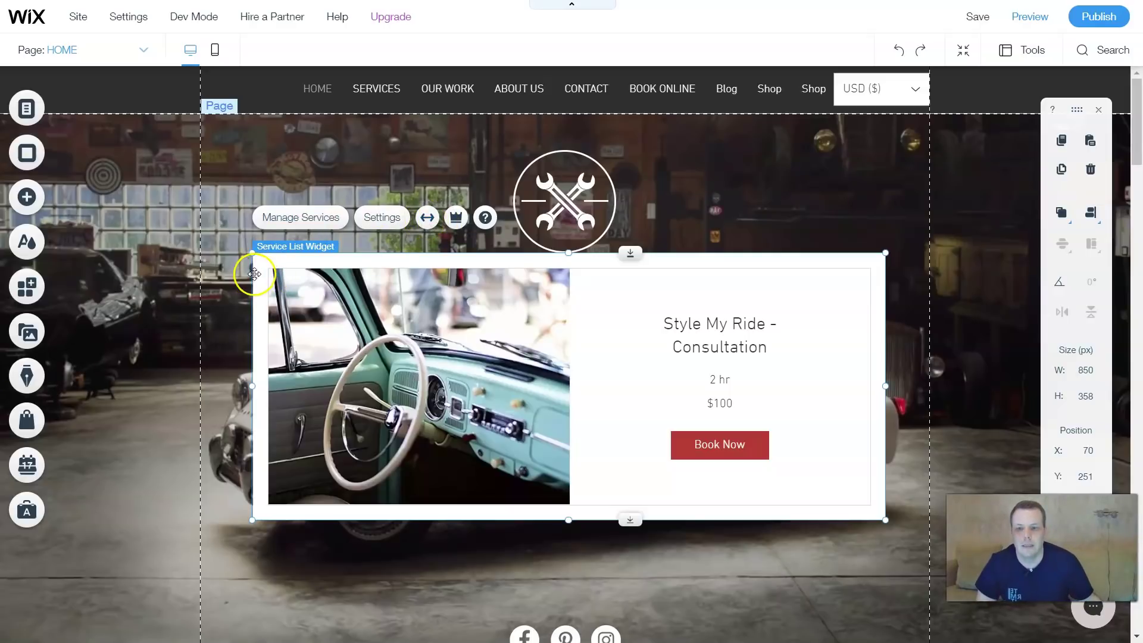
drag(250, 273, 174, 280)
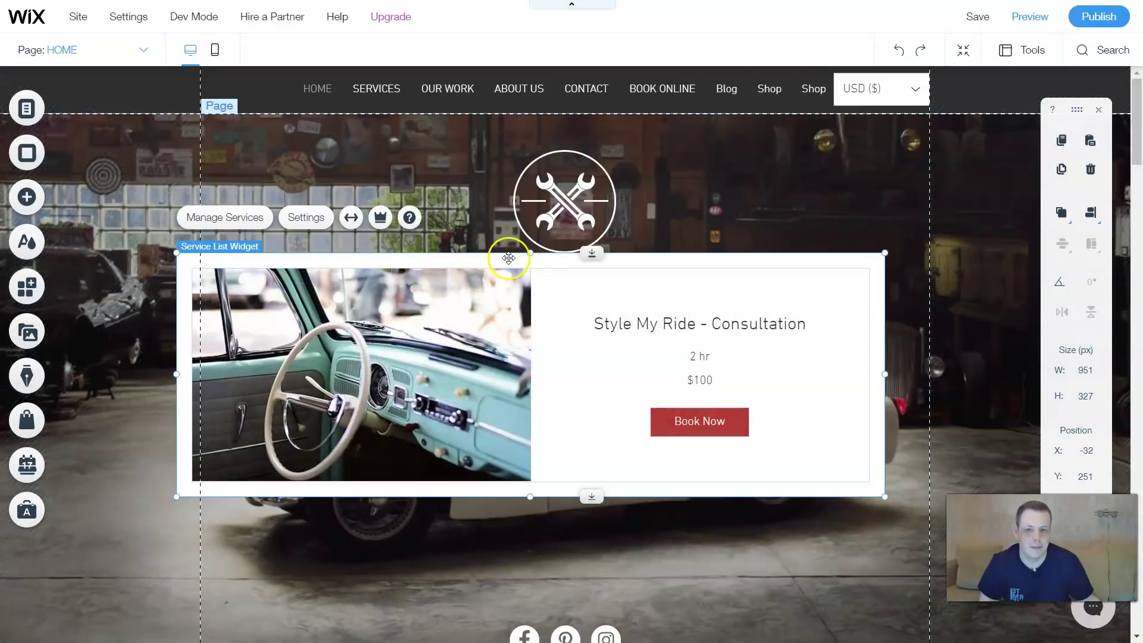
drag(527, 252, 527, 222)
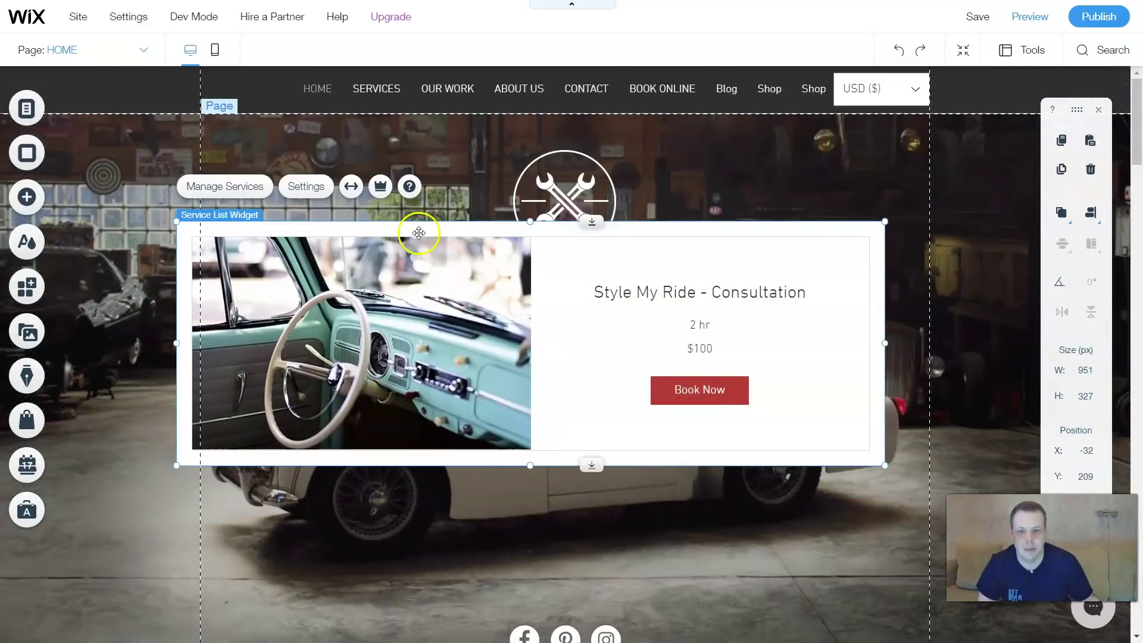
From the widget's Manage Services dashboard, check More Actions and begin adding a new service.
click(238, 187)
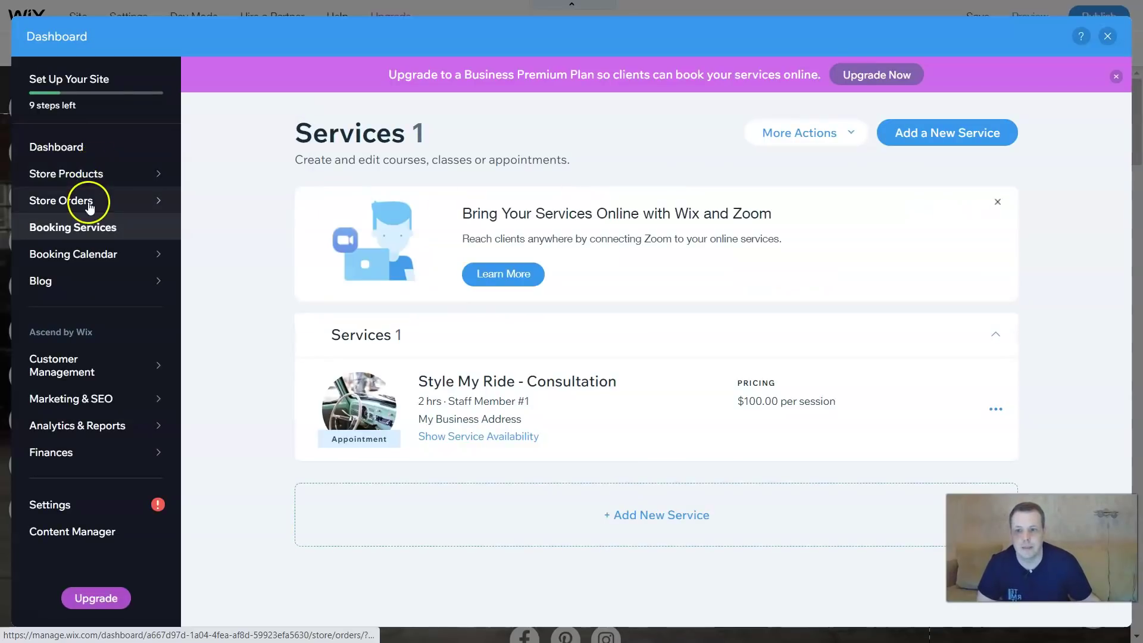
mouse_move(92, 286)
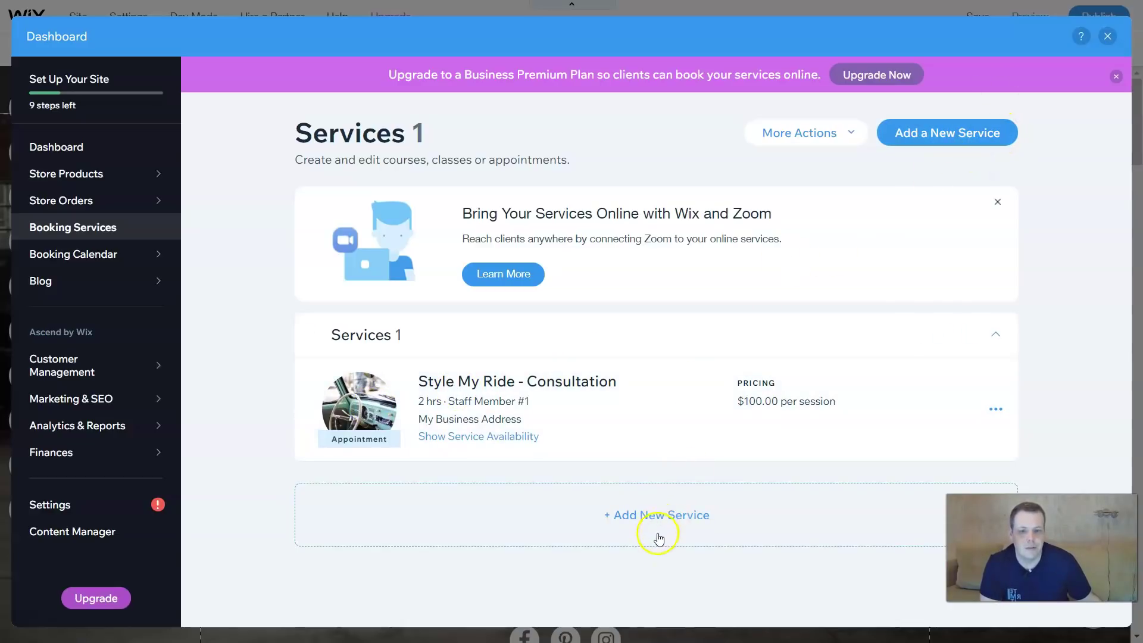
click(853, 132)
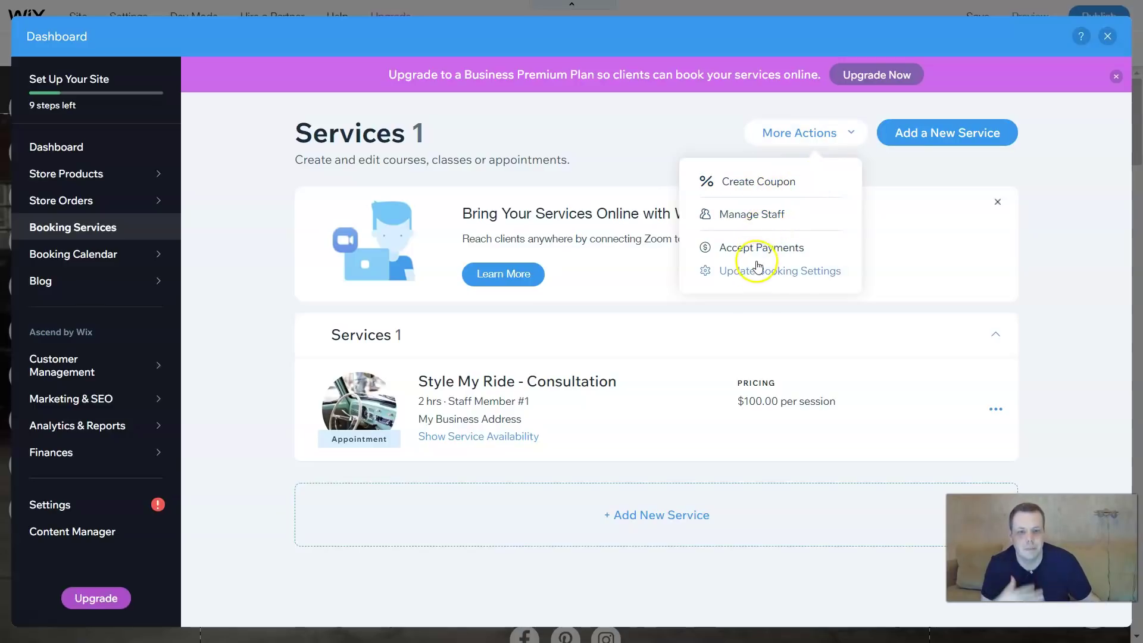
click(652, 514)
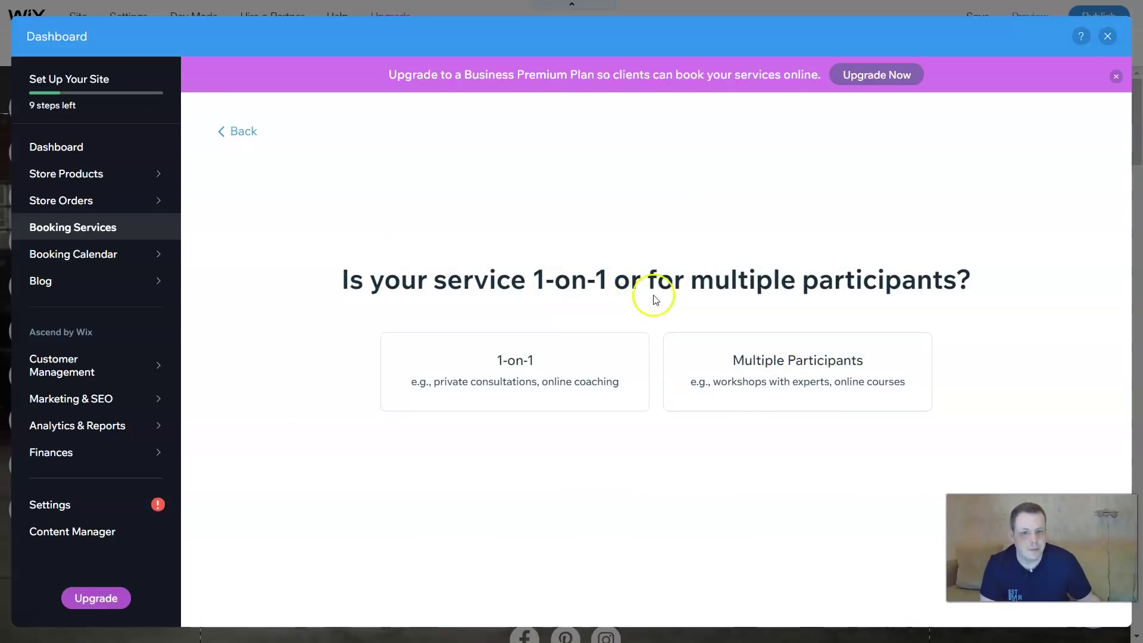
Make a 1-on-1 service titled 'Wheel shine', subtitle 'wheel wash', keeping Appointment type.
click(570, 372)
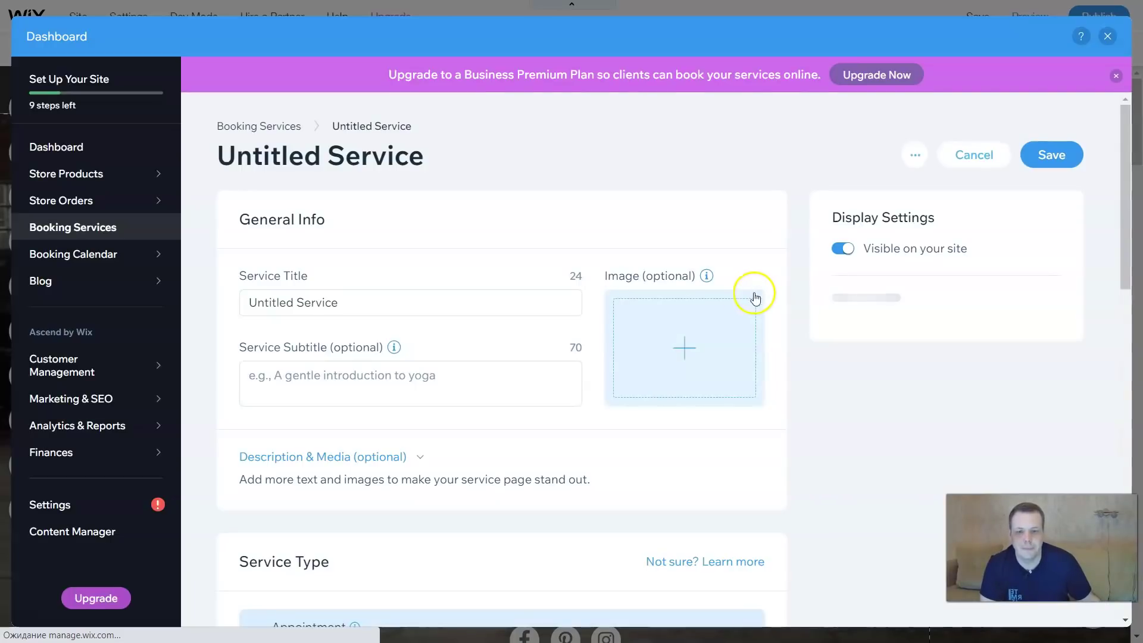
click(378, 306)
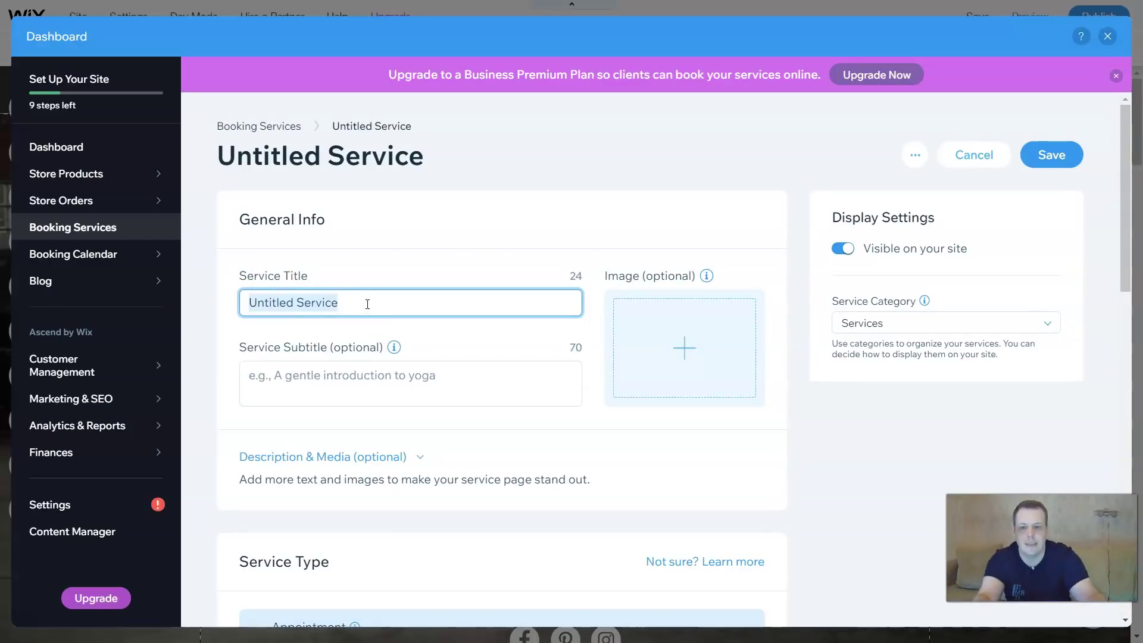
key(BackSpace)
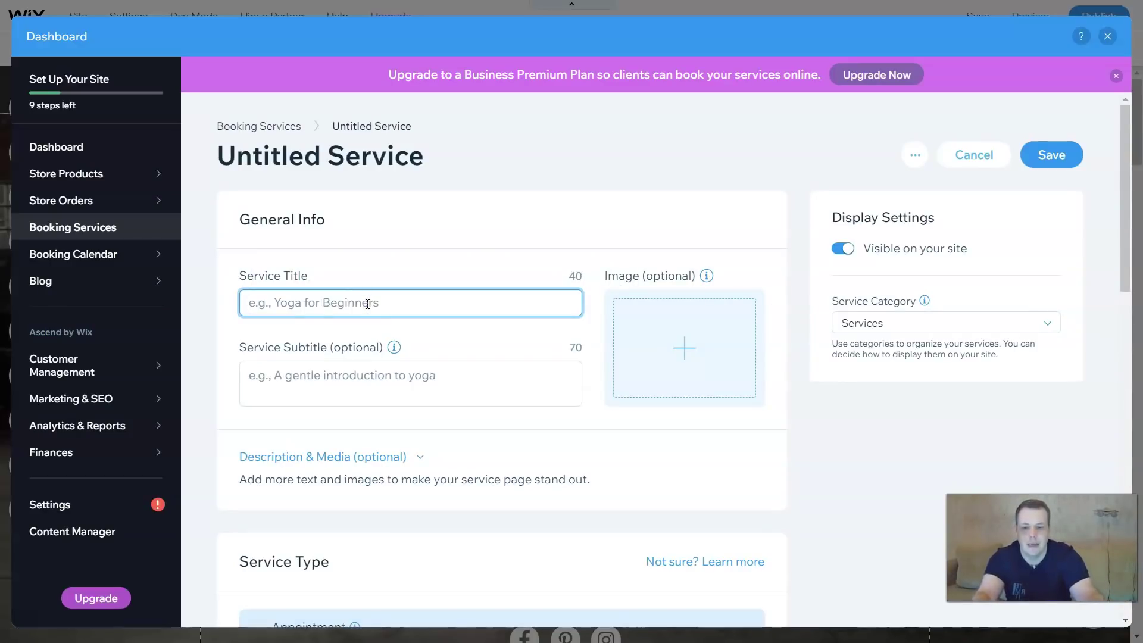
text(Whe)
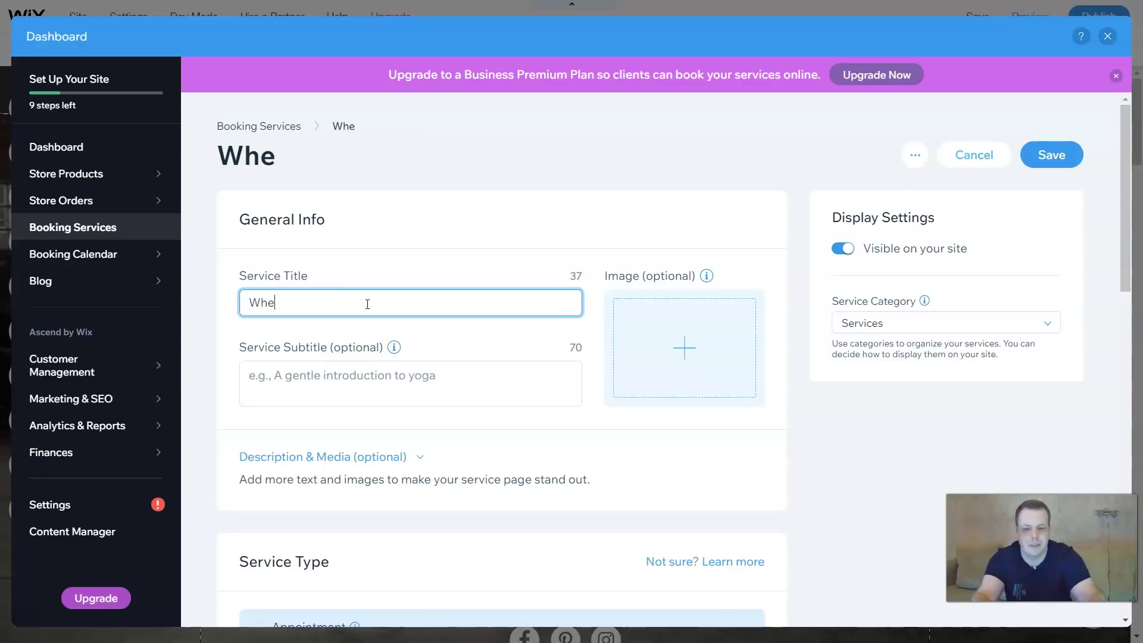
text(el shine)
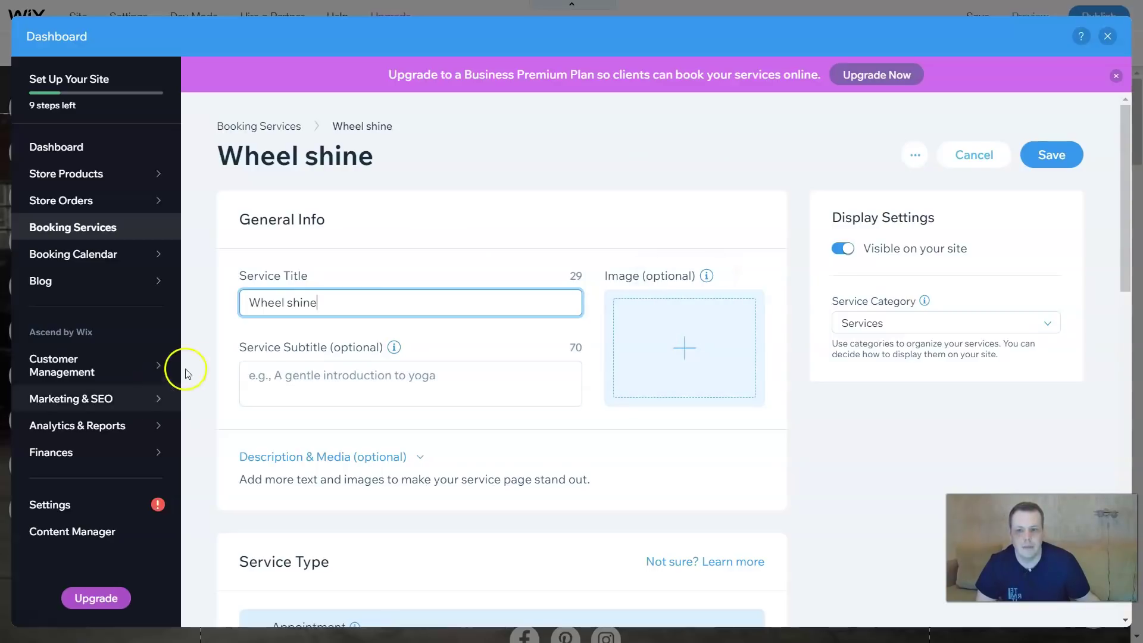
click(300, 376)
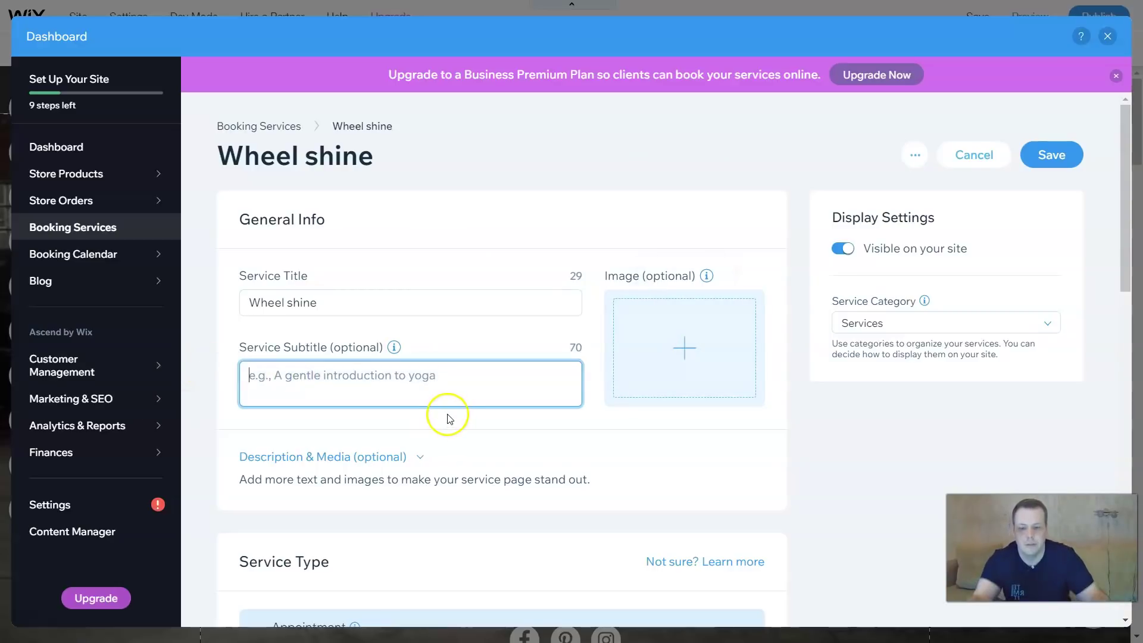
text(wheel wash)
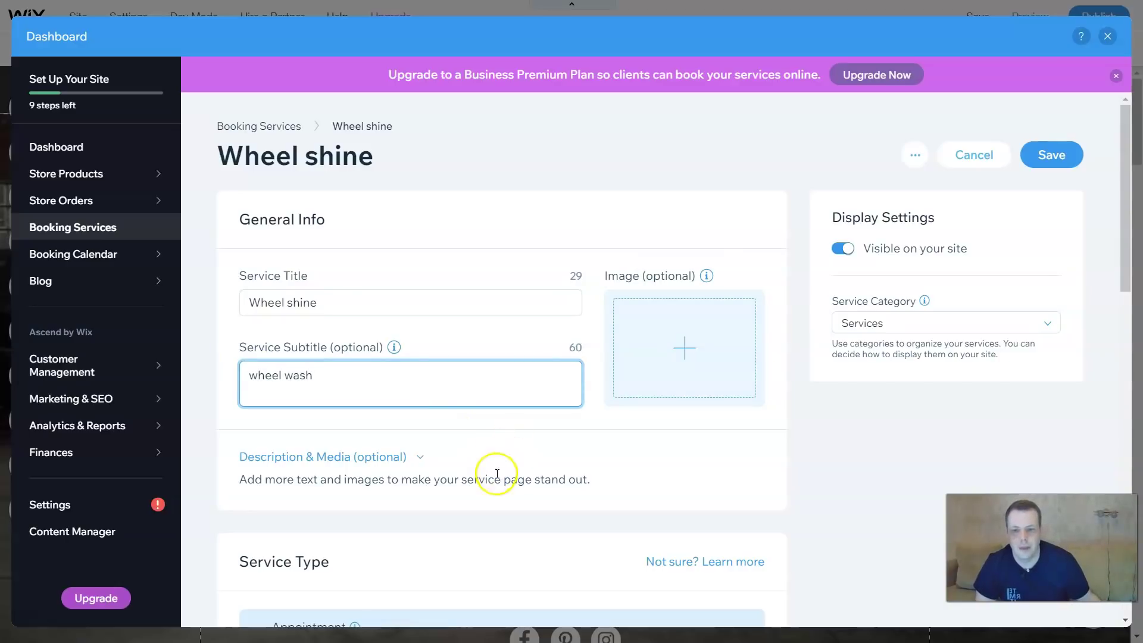
click(499, 470)
scroll(502, 484, down, 2)
click(561, 468)
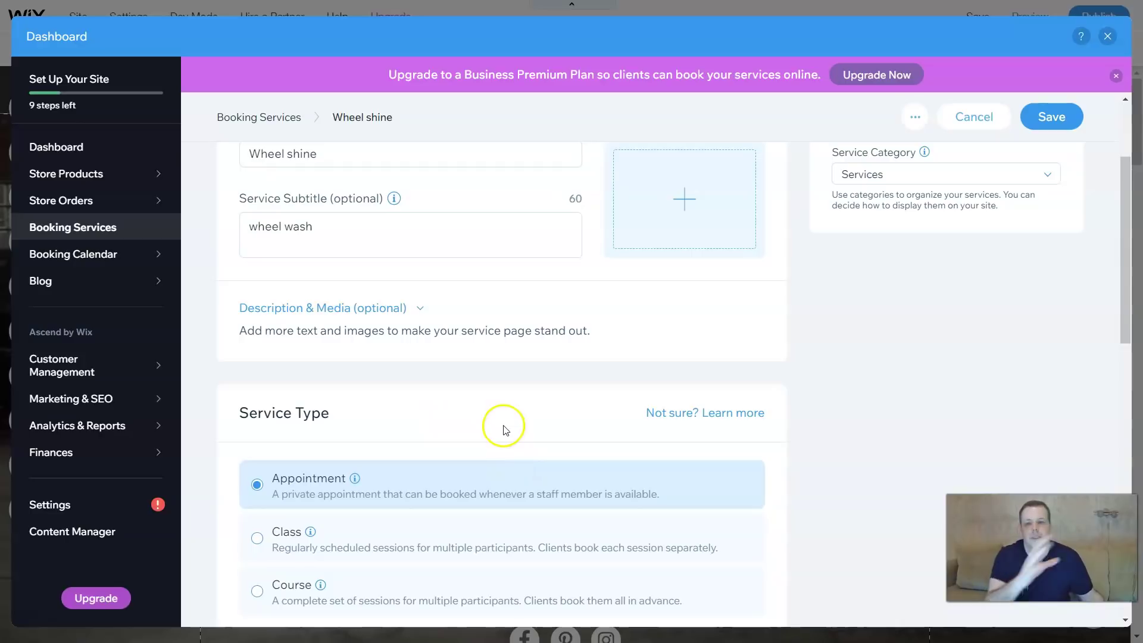
Set Wheel shine's Session Duration to Custom, with hours and minutes at 0.
click(421, 309)
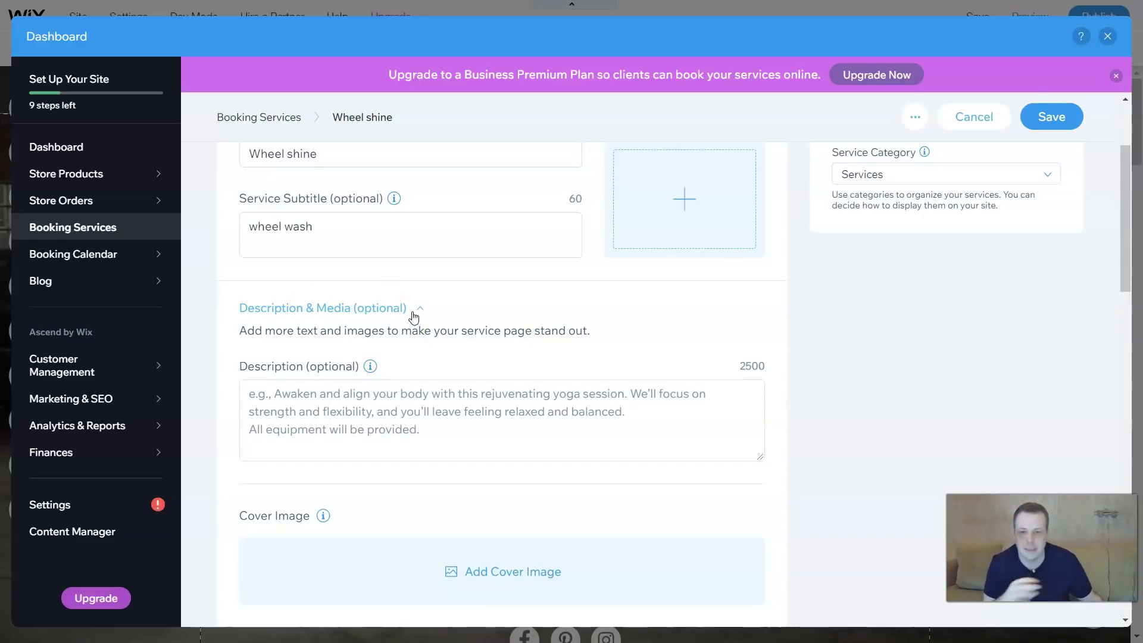
scroll(574, 512, down, 3)
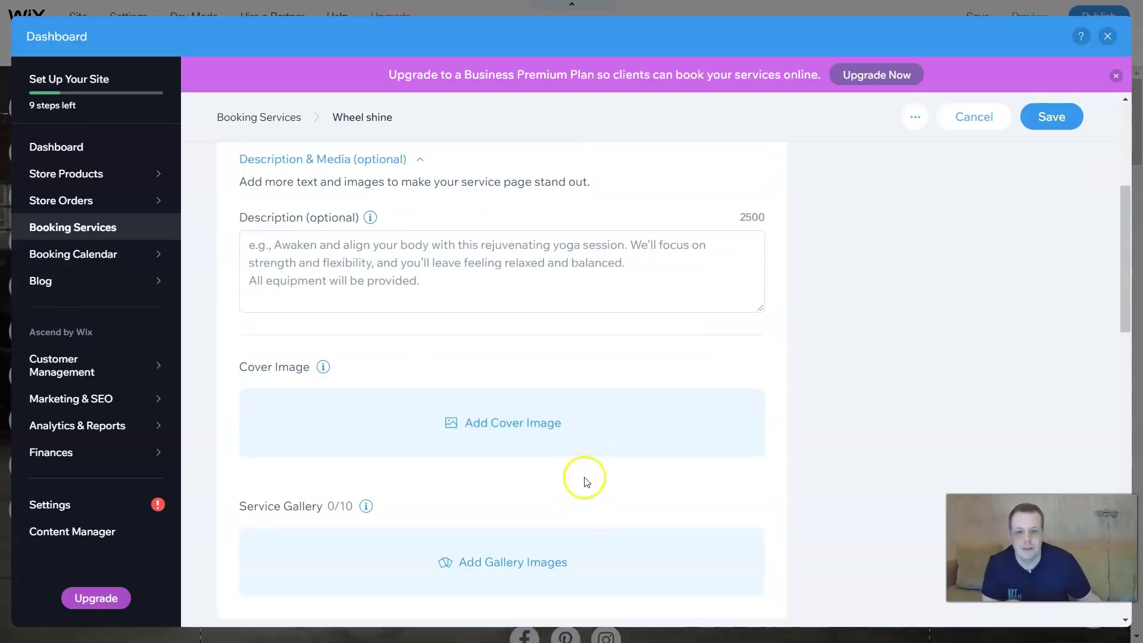
scroll(558, 424, down, 3)
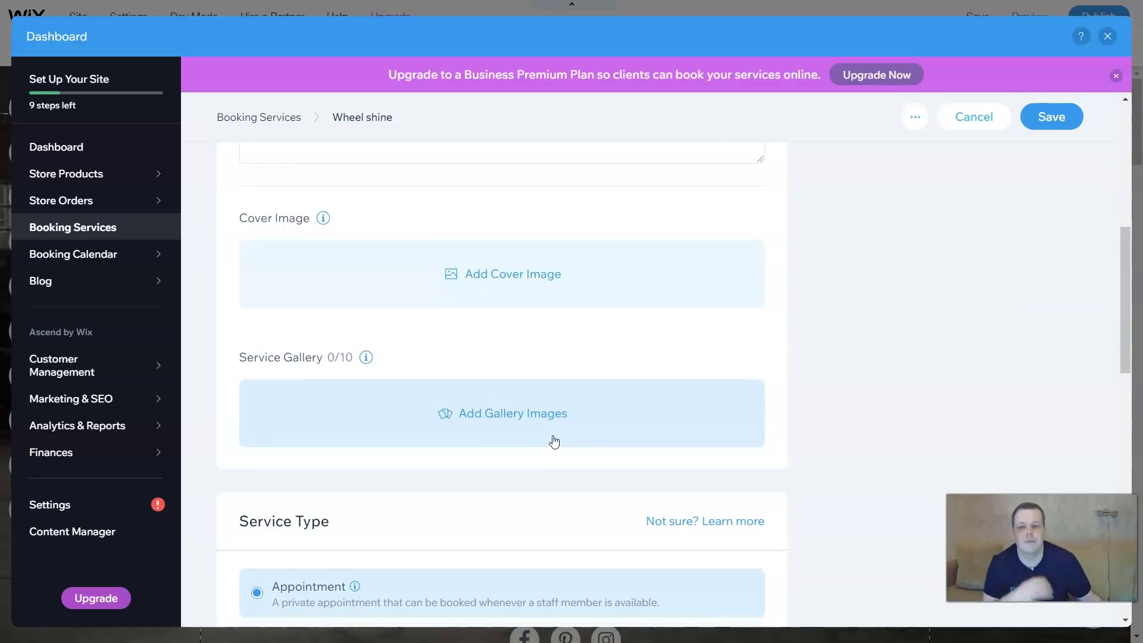
scroll(547, 434, down, 2)
scroll(544, 432, down, 3)
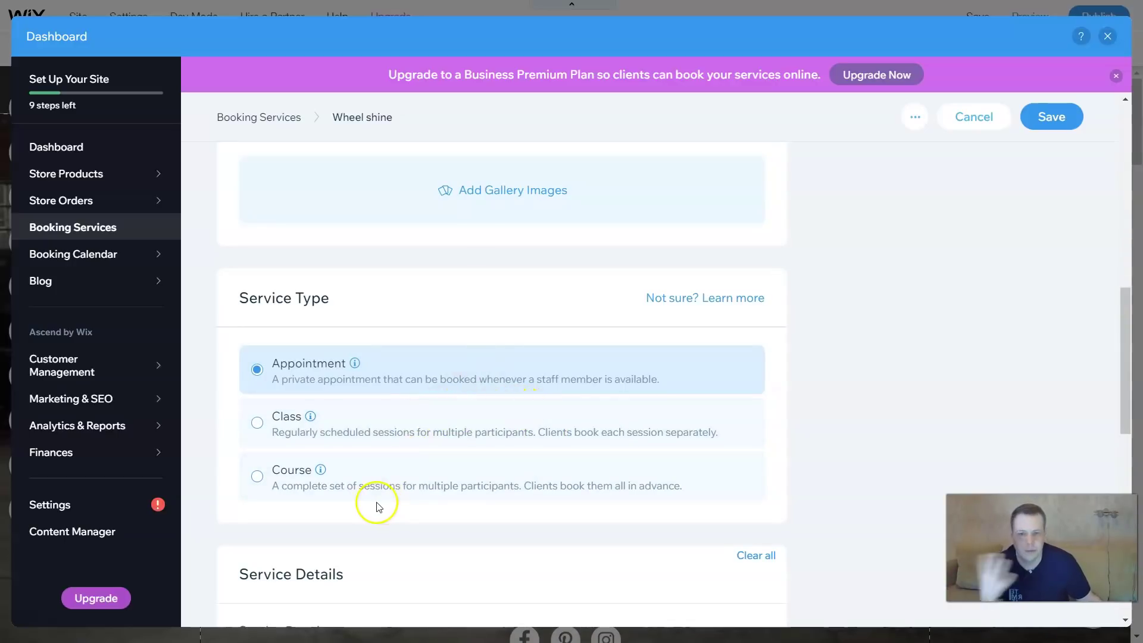
scroll(399, 492, down, 2)
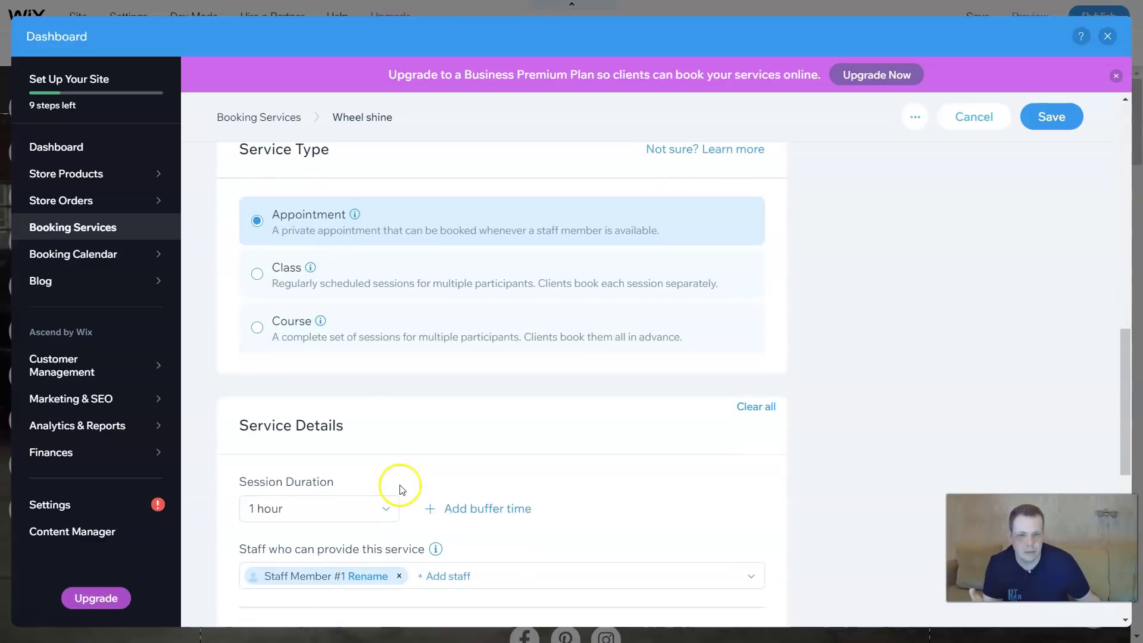
scroll(524, 413, down, 2)
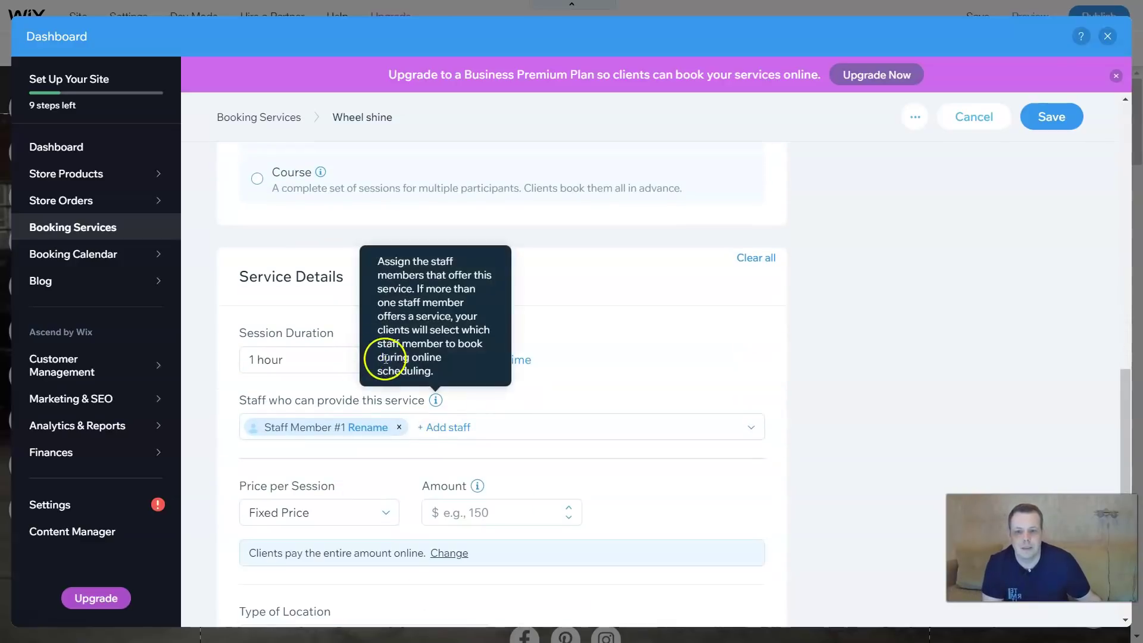
click(387, 361)
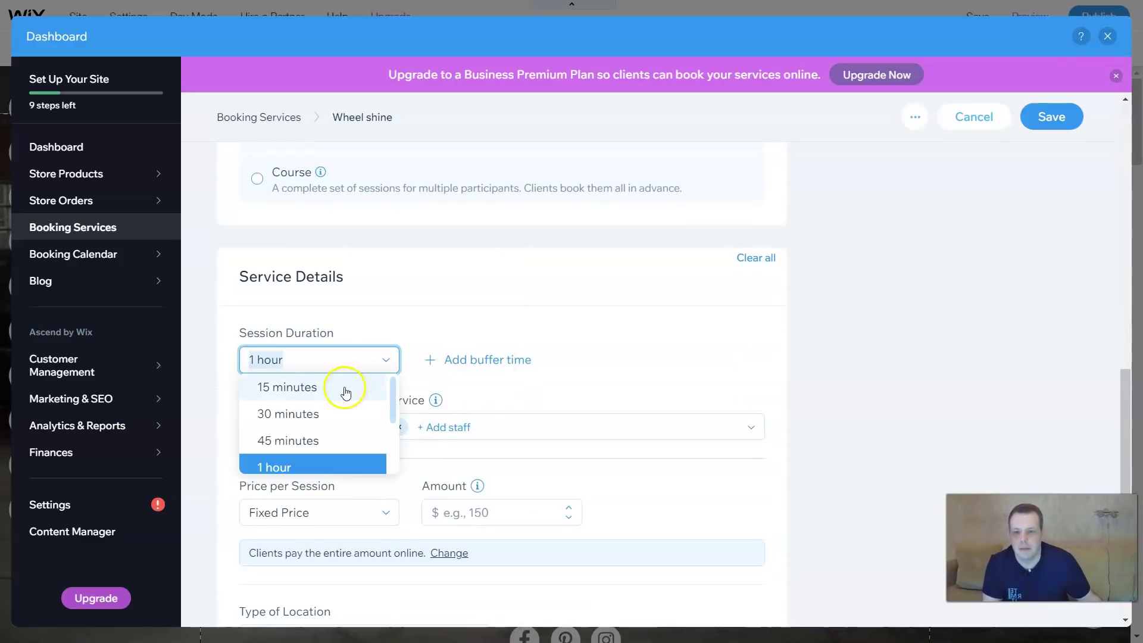
scroll(304, 431, down, 2)
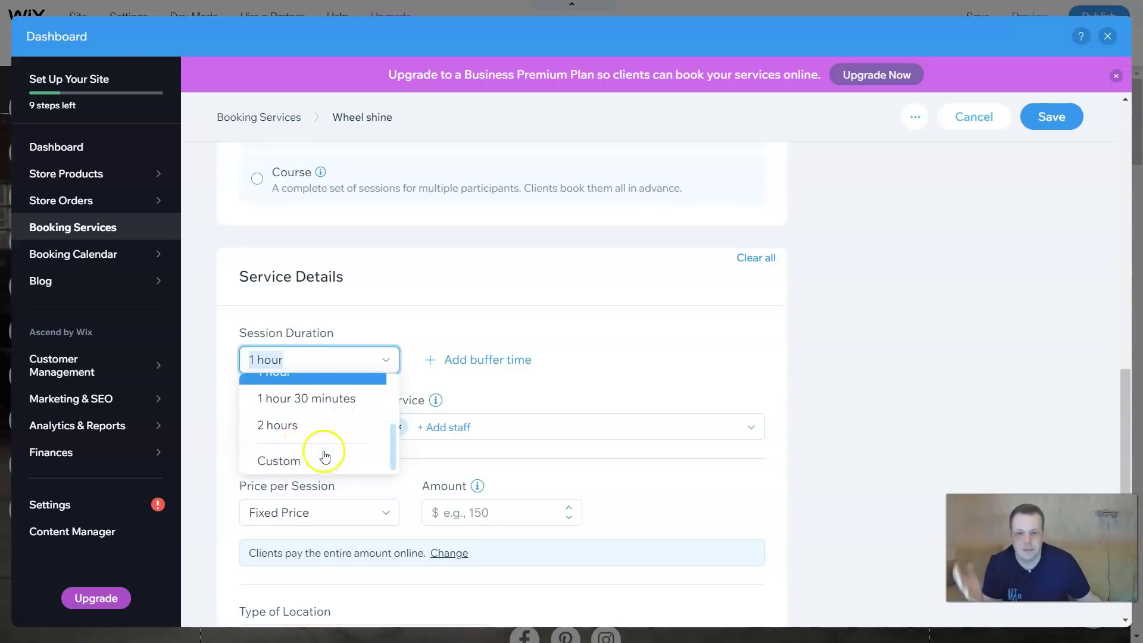
click(312, 463)
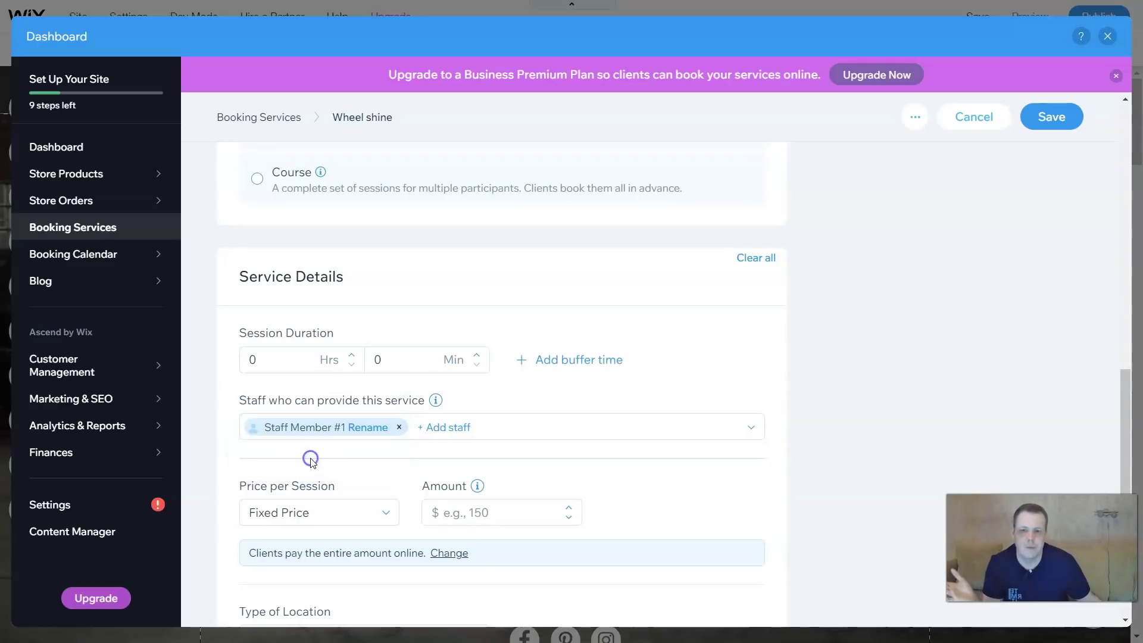
click(277, 368)
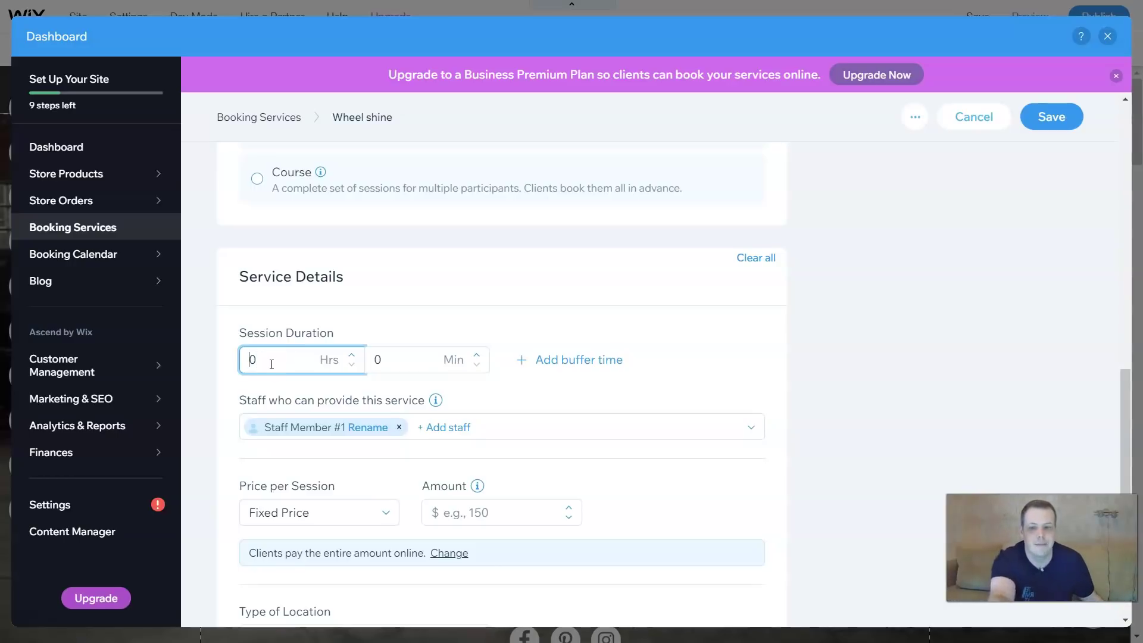
Enter 07 hours for the session and add a 10 min buffer time.
key(Num_Lock)
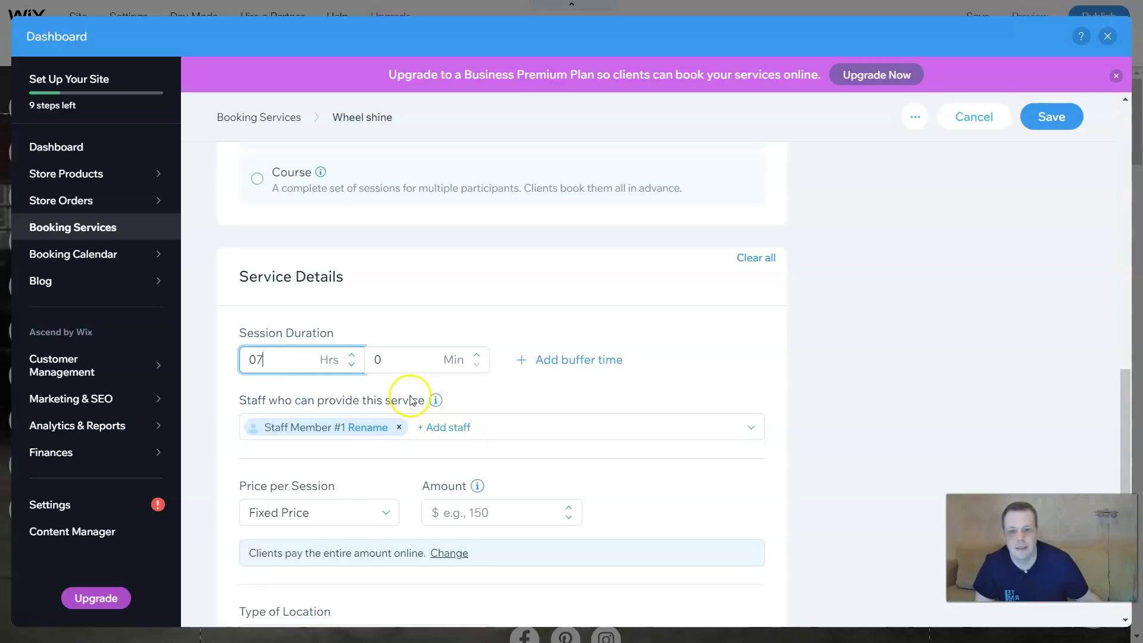
click(594, 370)
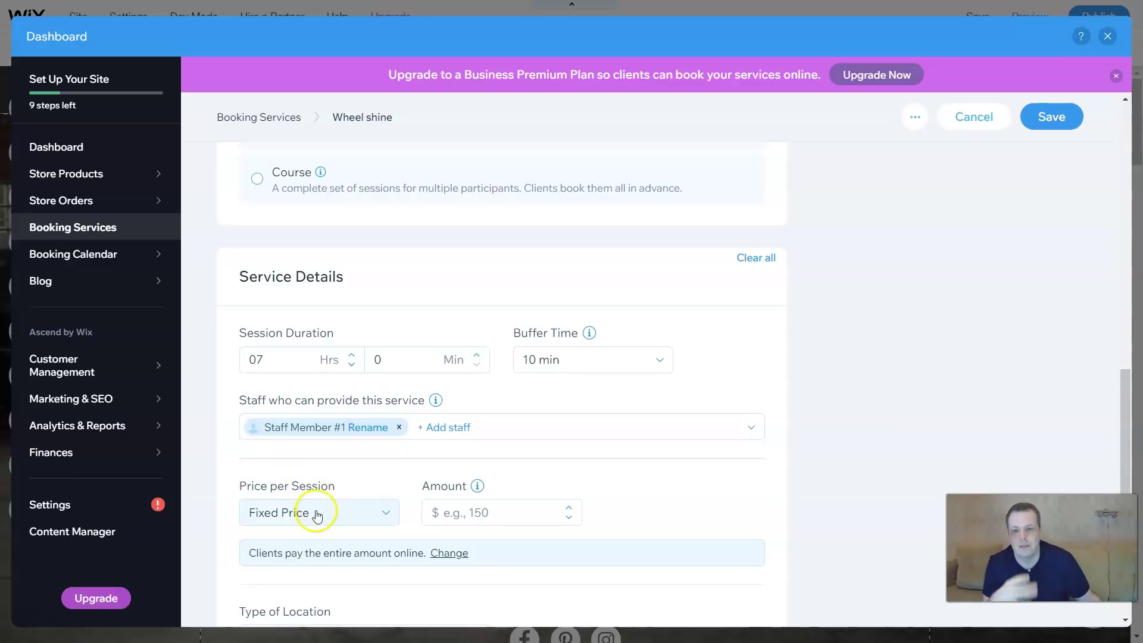
click(388, 515)
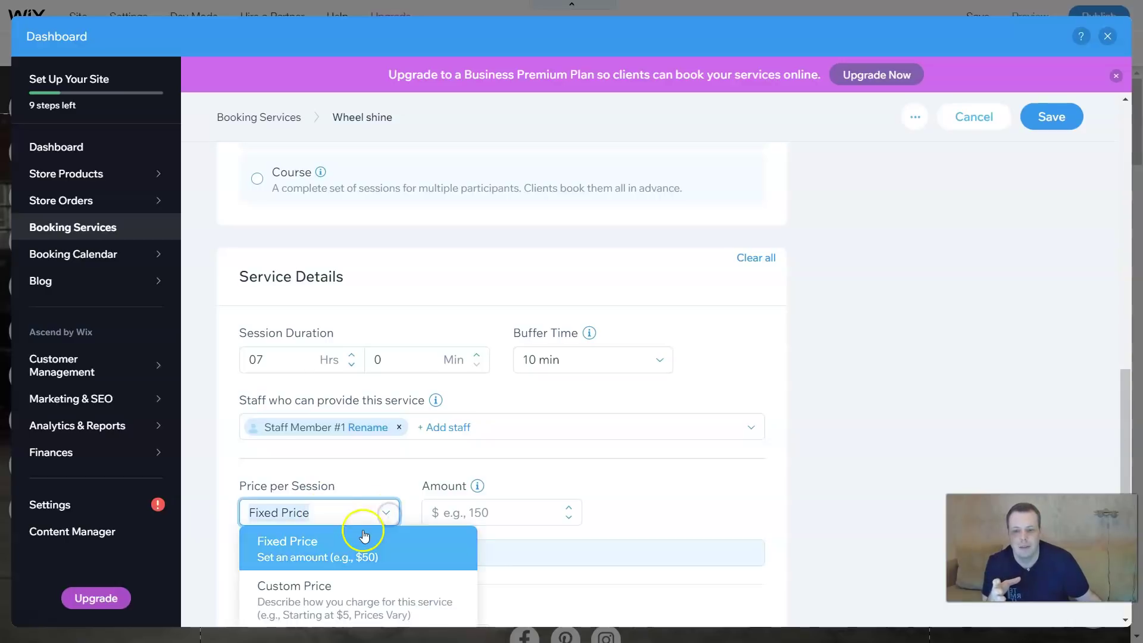
scroll(381, 527, down, 3)
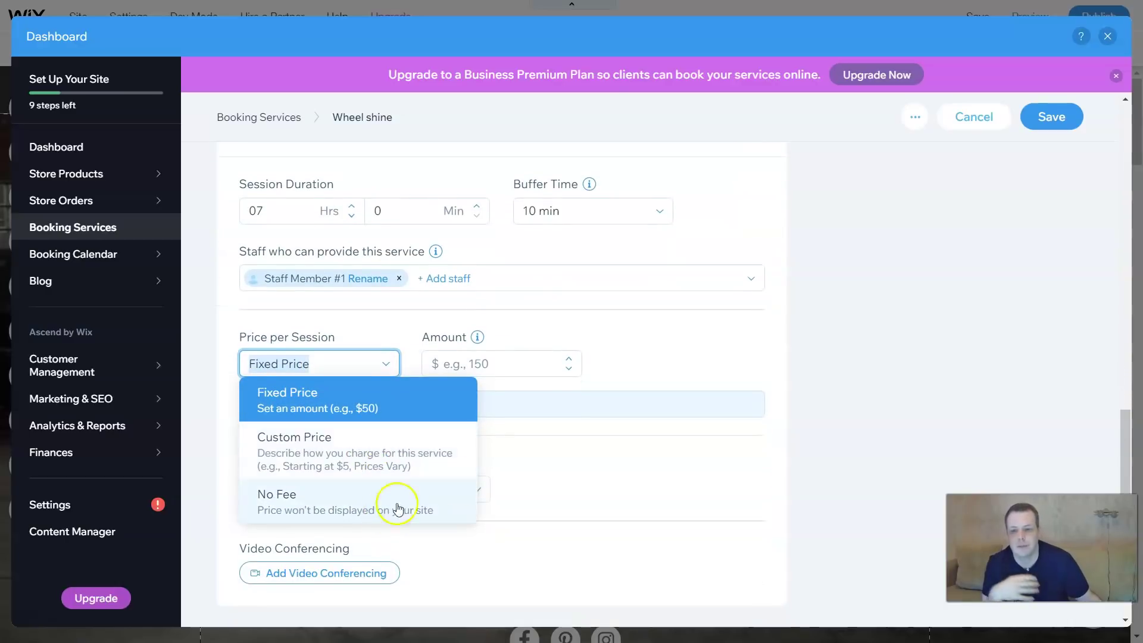
click(688, 340)
click(646, 360)
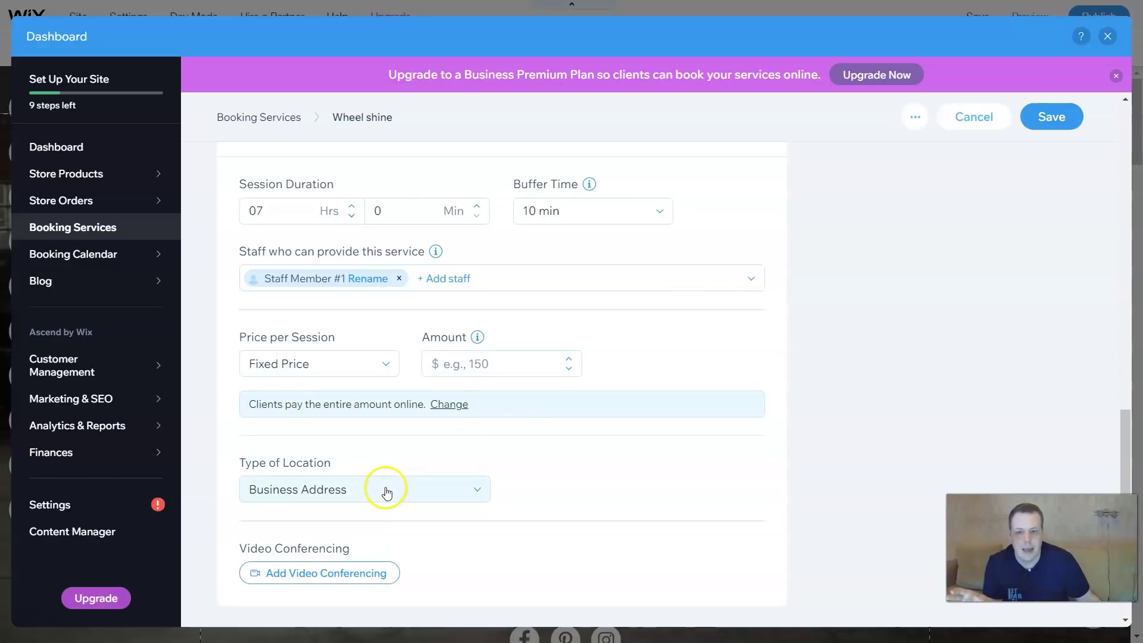
scroll(702, 496, down, 3)
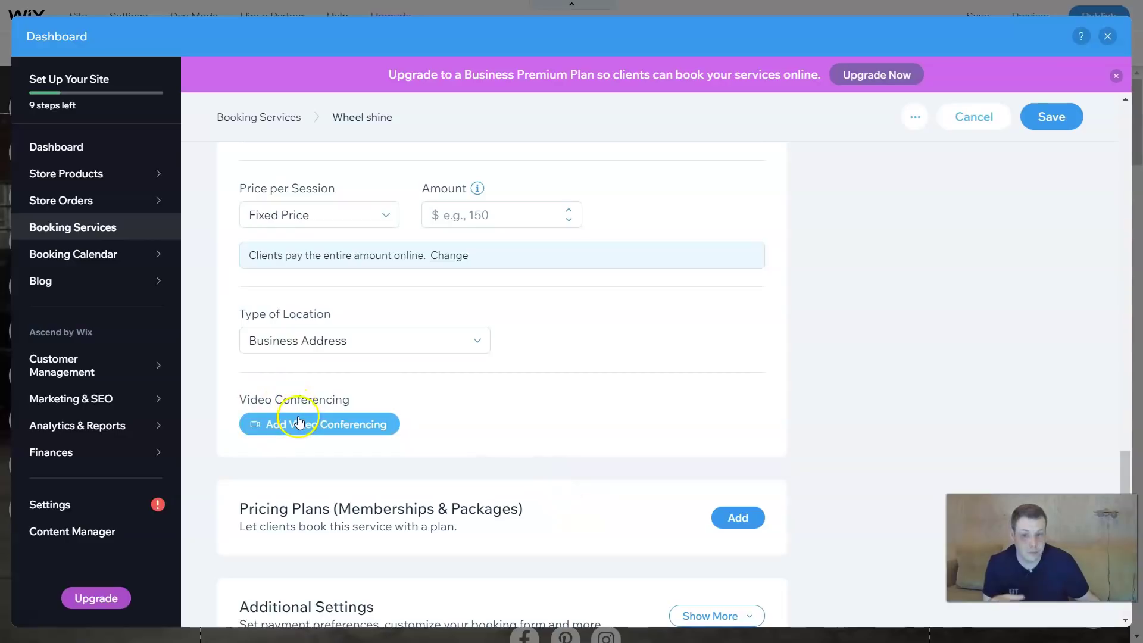
scroll(653, 388, down, 1)
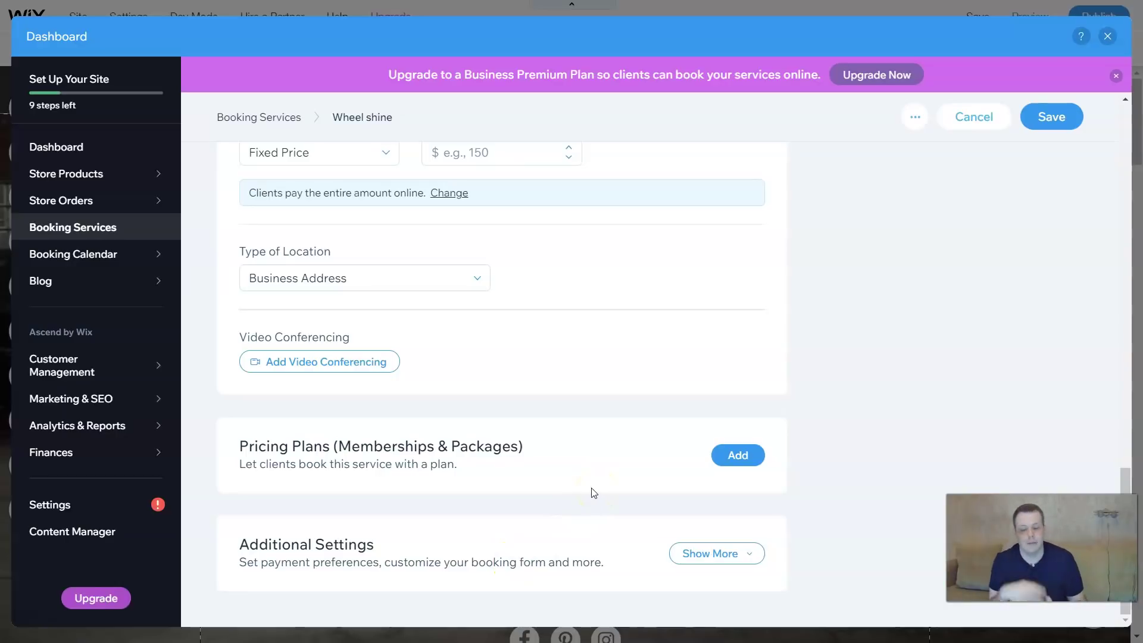
scroll(722, 506, up, 15)
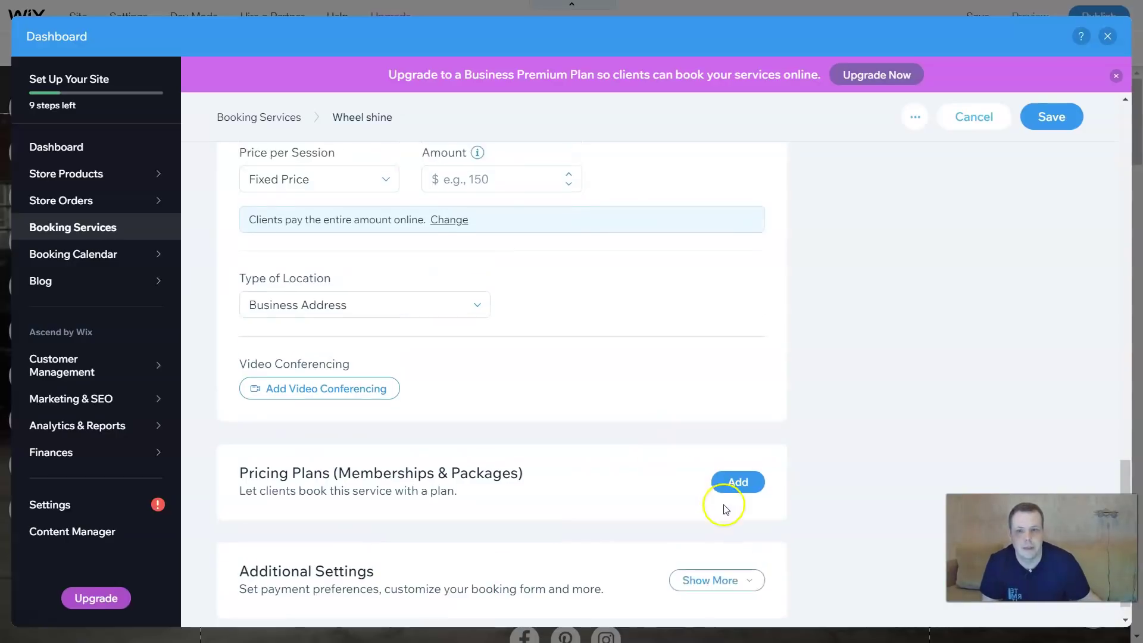
scroll(725, 482, up, 3)
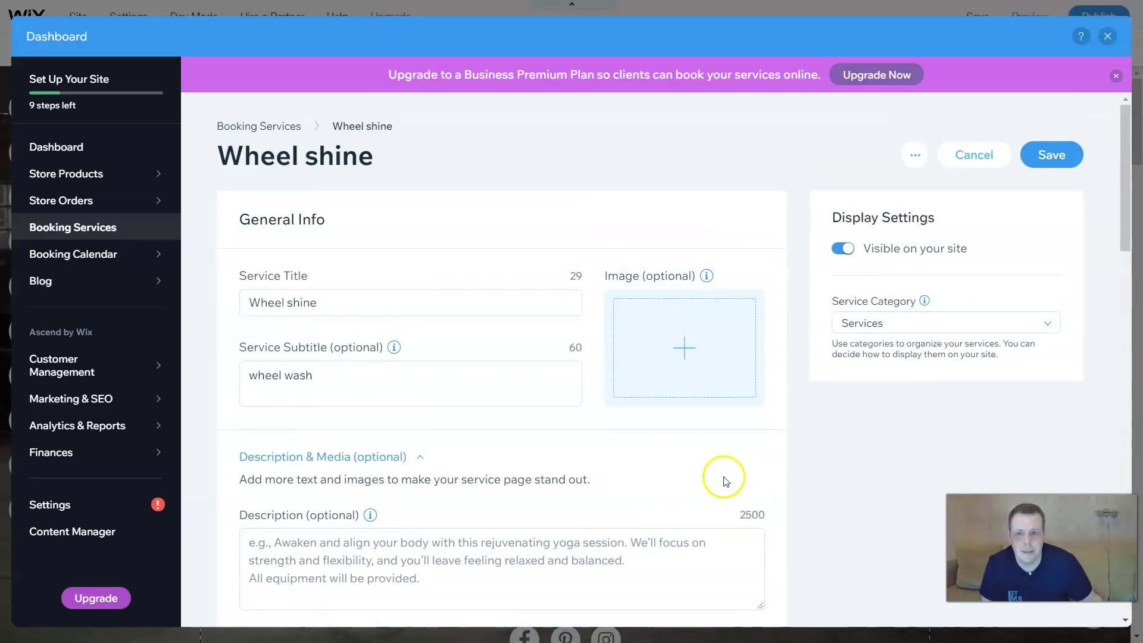
Enter a $7 price in the flagged Amount field and save Wheel shine.
click(1067, 158)
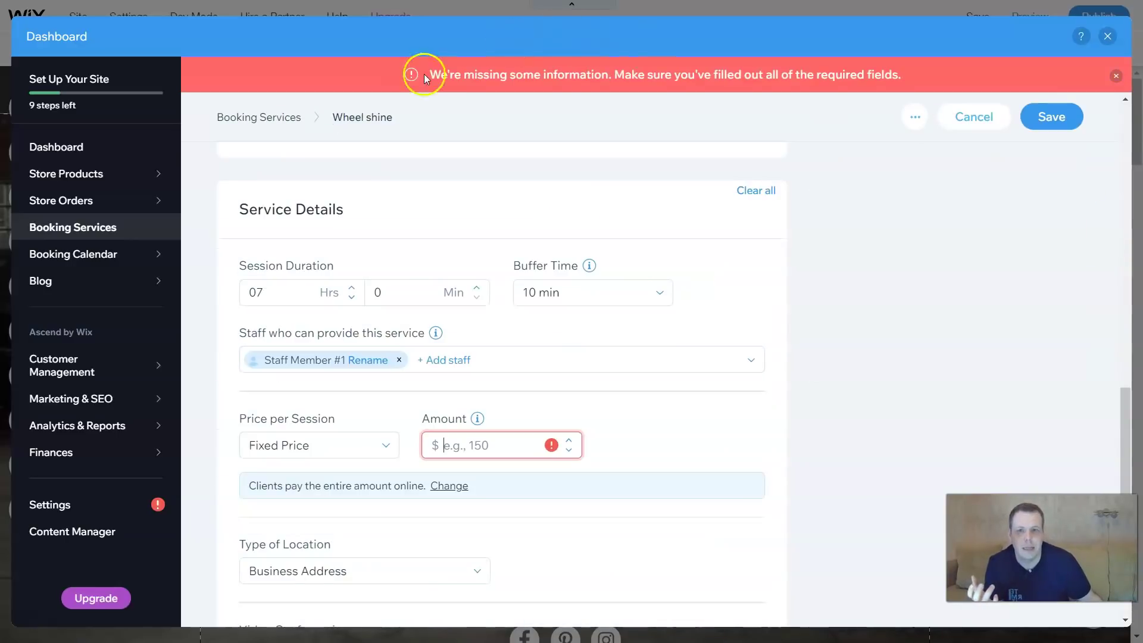
click(495, 450)
text(7)
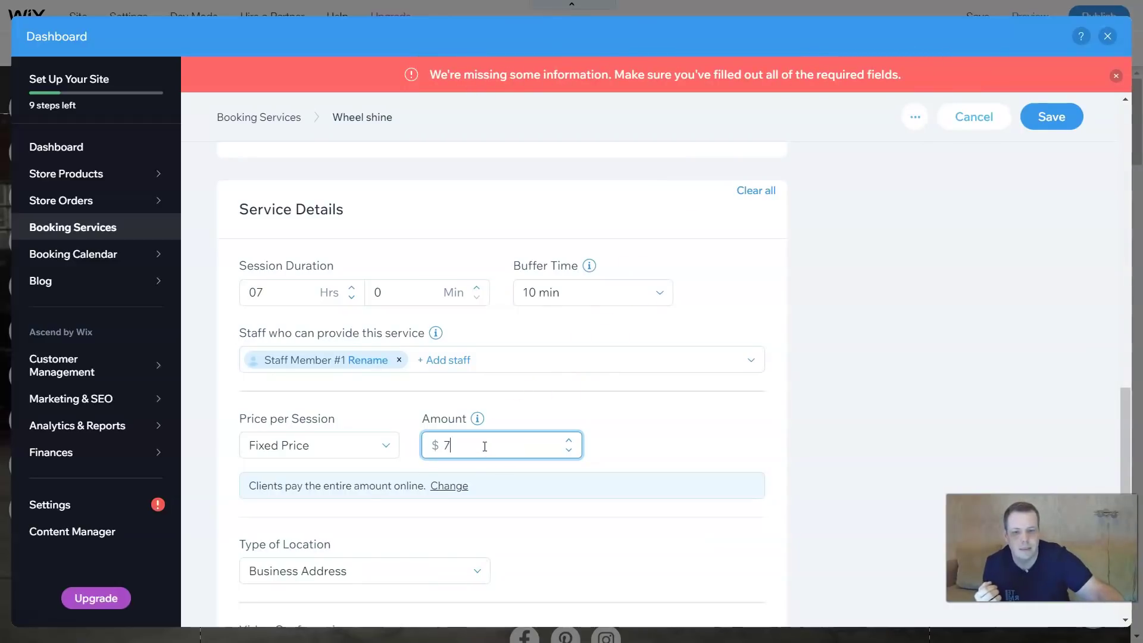
click(1060, 118)
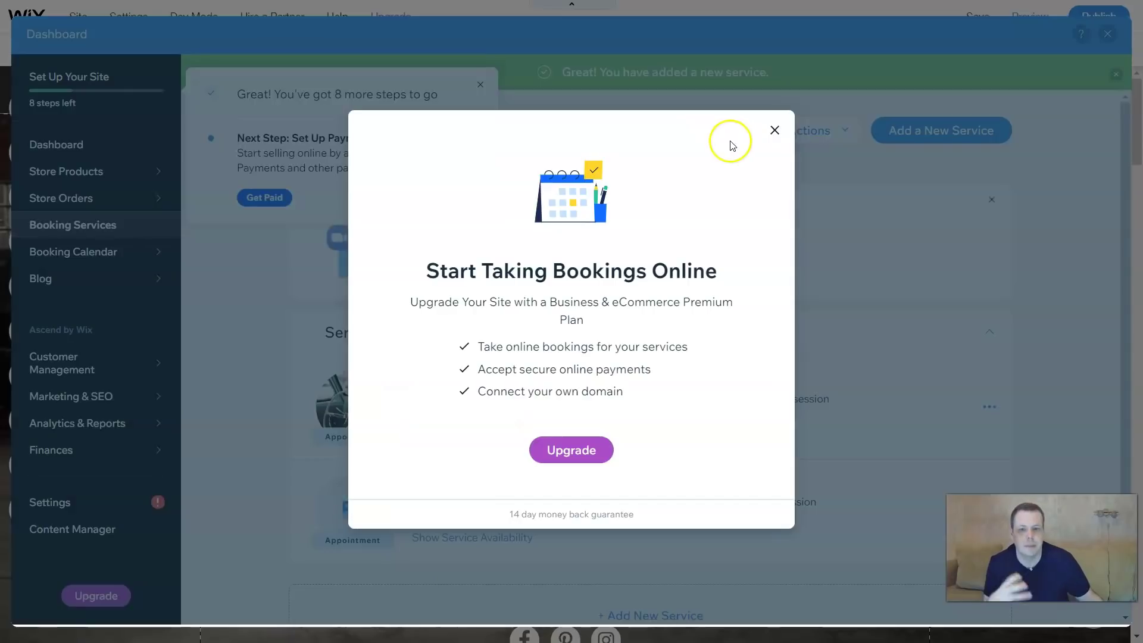
Close the Start Taking Bookings Online modal and the setup-steps pop-up on the Services page.
click(775, 130)
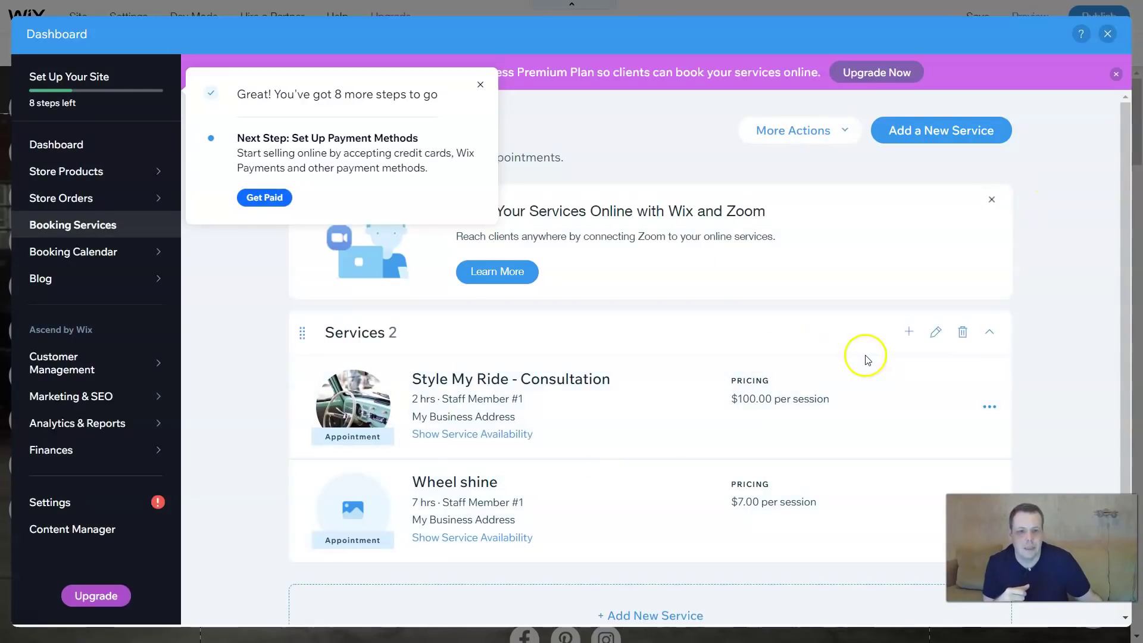
scroll(863, 357, down, 1)
scroll(864, 363, down, 2)
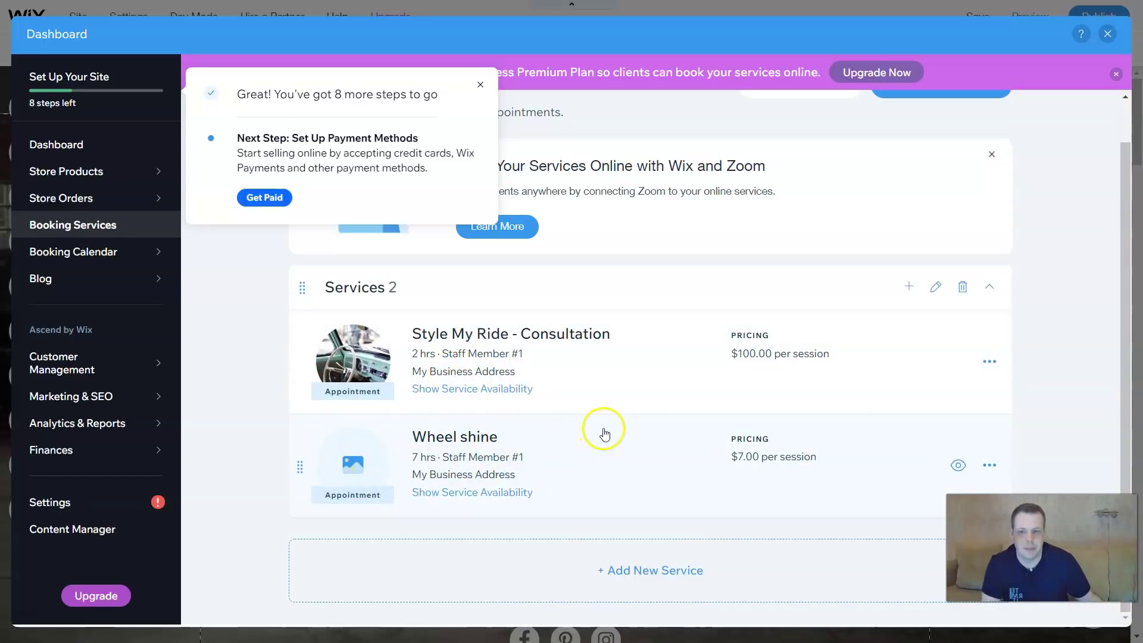
scroll(523, 387, up, 1)
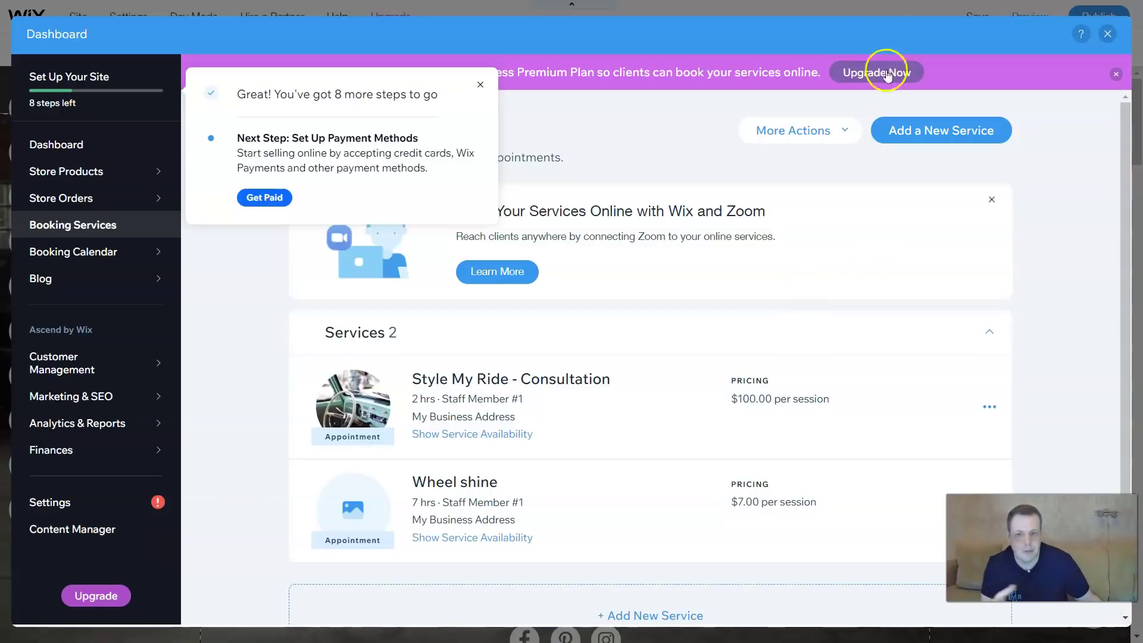
mouse_move(569, 87)
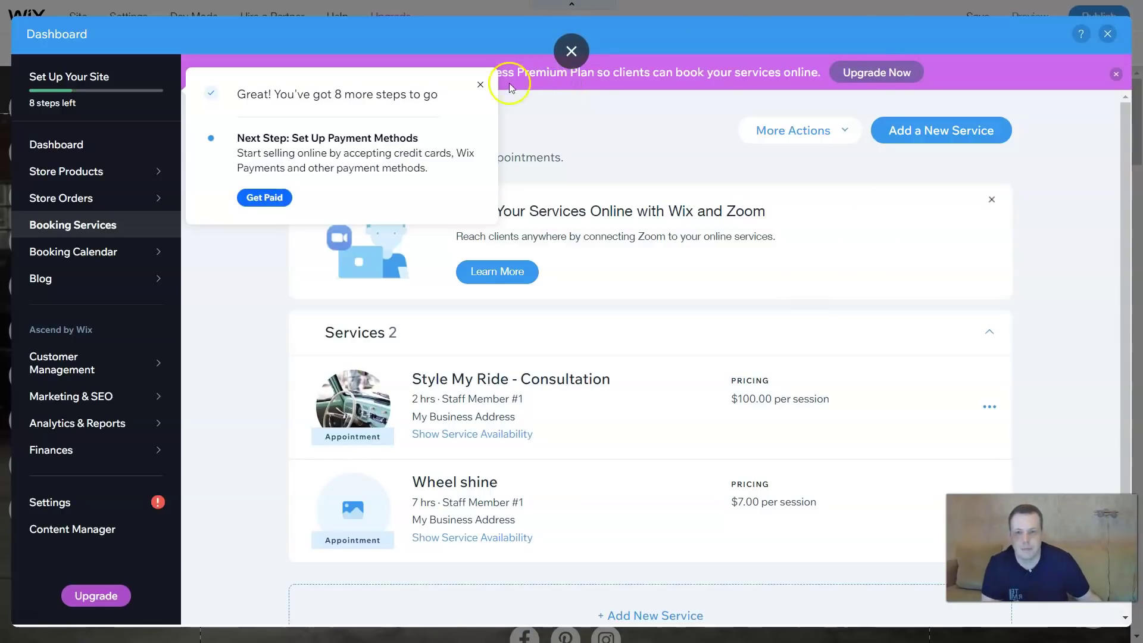
click(479, 85)
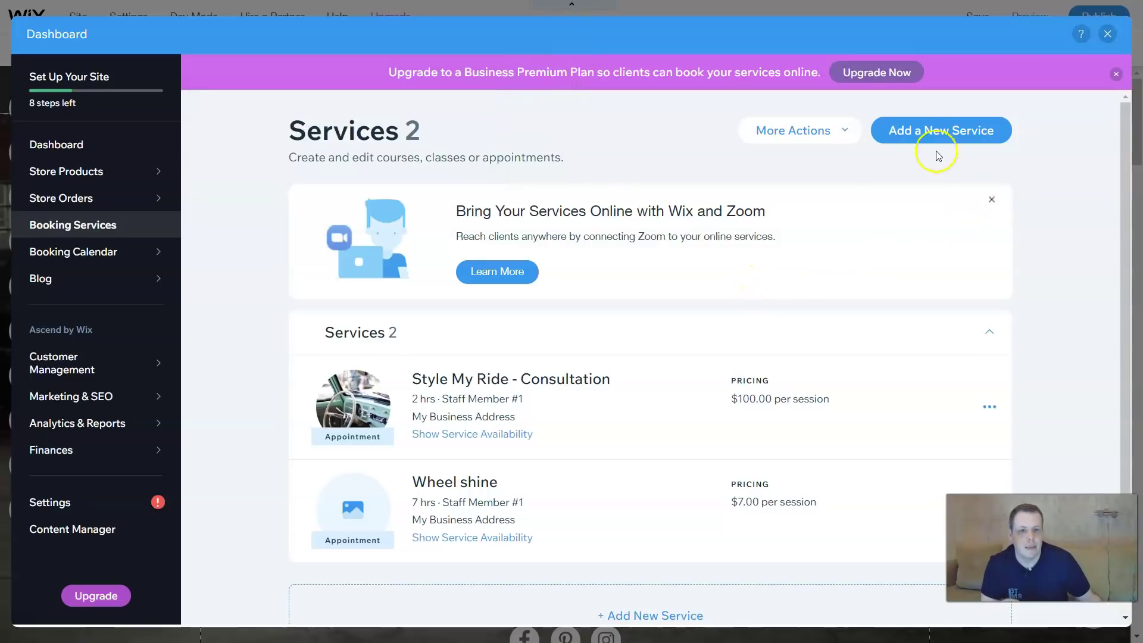
click(832, 132)
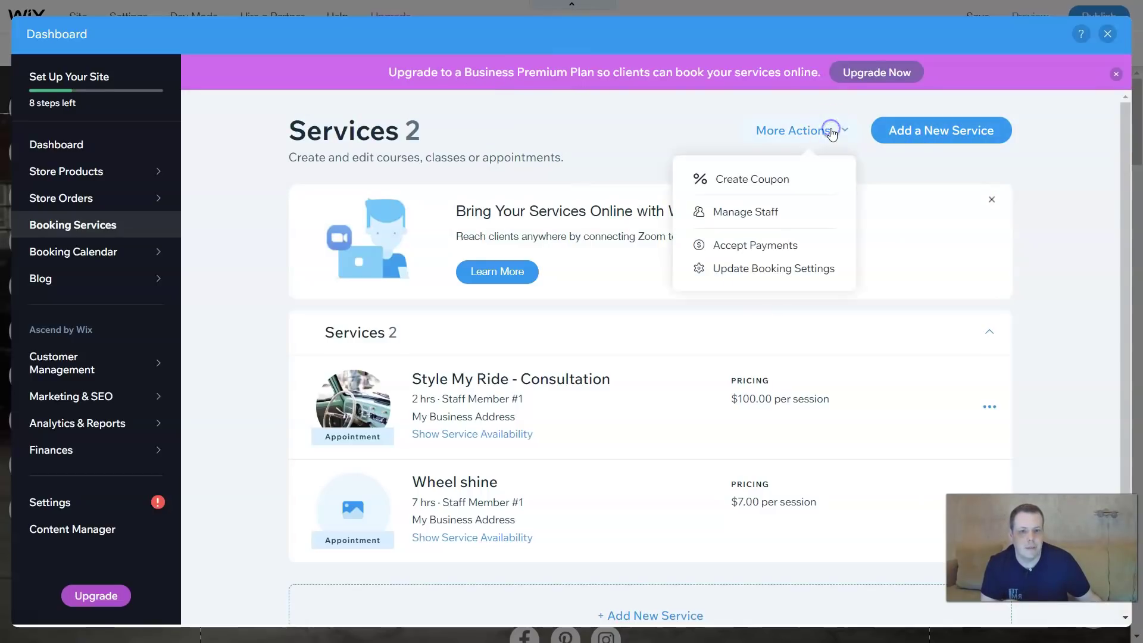
Choose Create Coupon from More Actions and start a new coupon on the Coupons page.
click(775, 179)
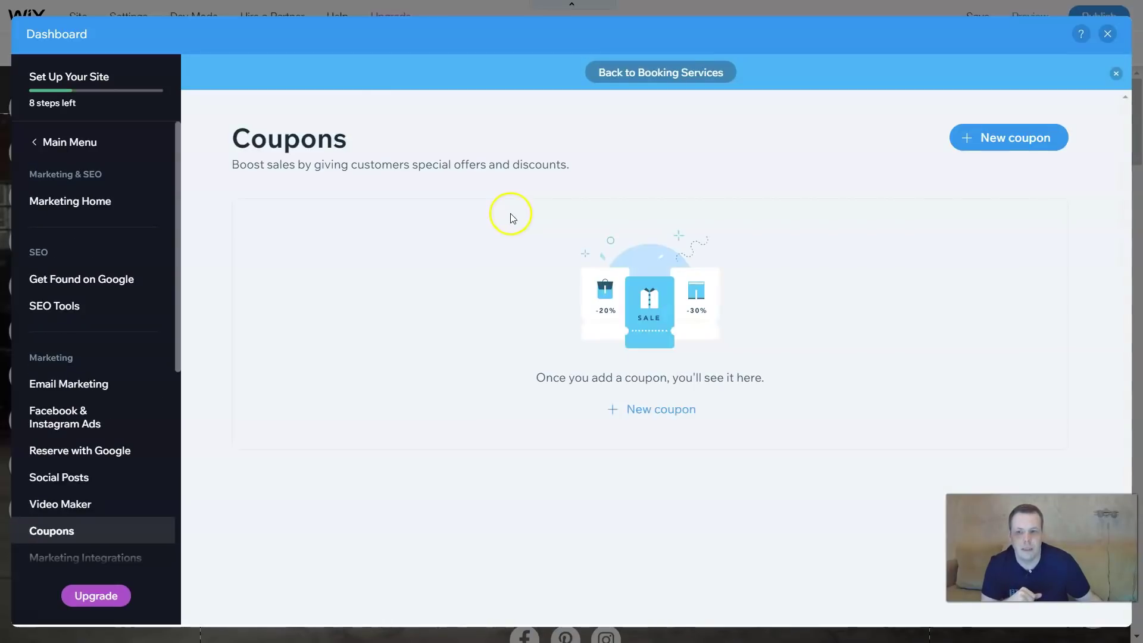
click(674, 417)
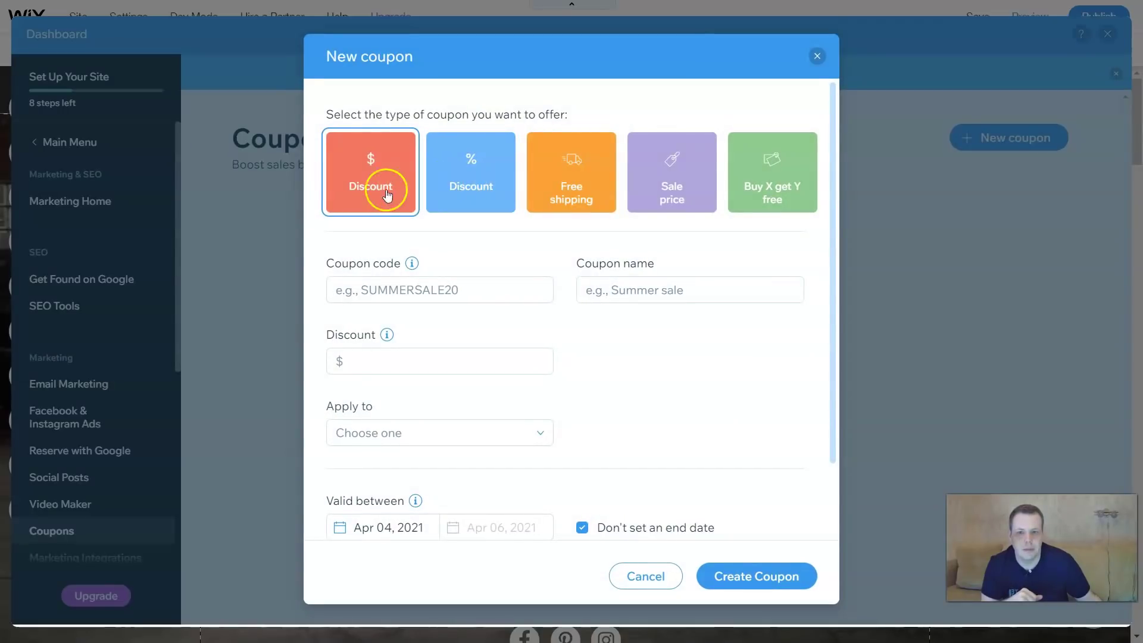
Enter a coupon code with a $5 discount applied to all services.
click(433, 291)
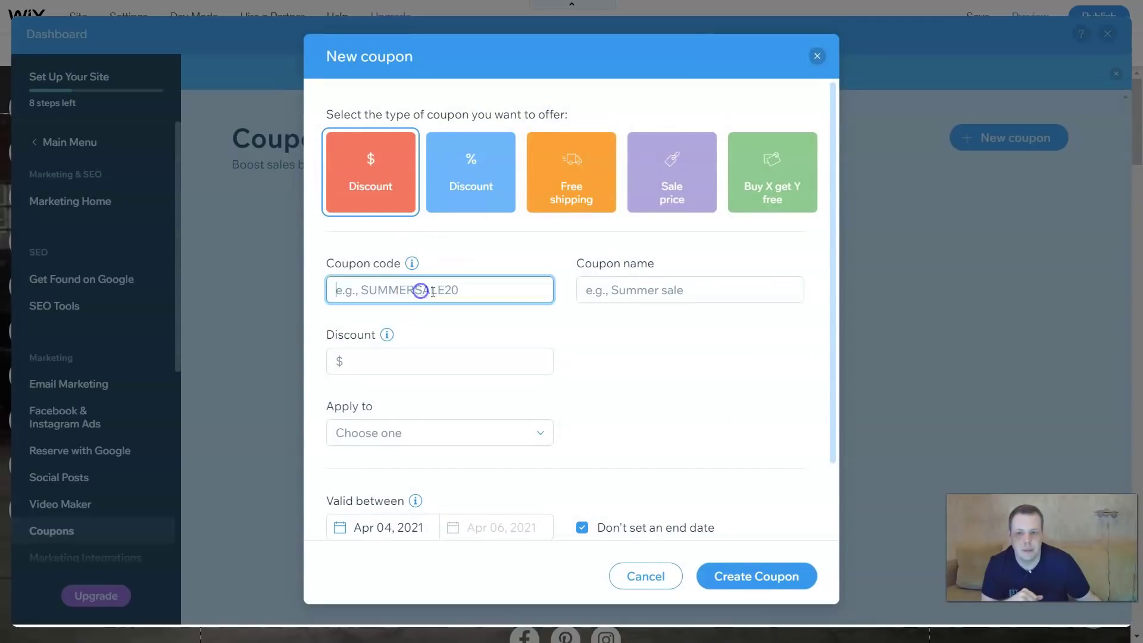
text(2257+98)
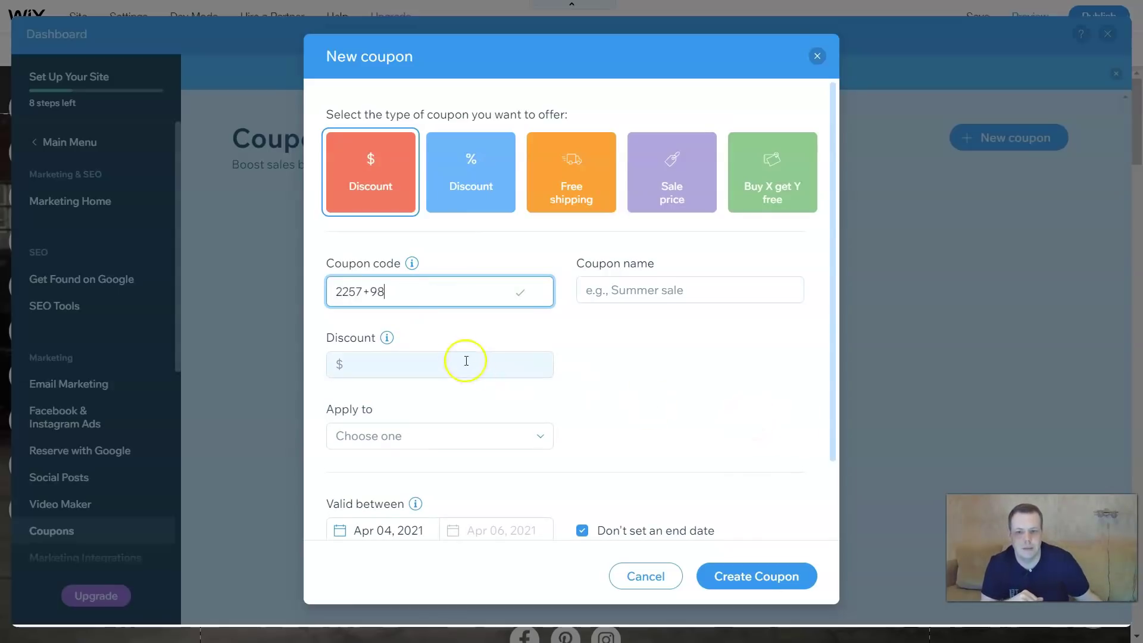
click(461, 357)
text(5)
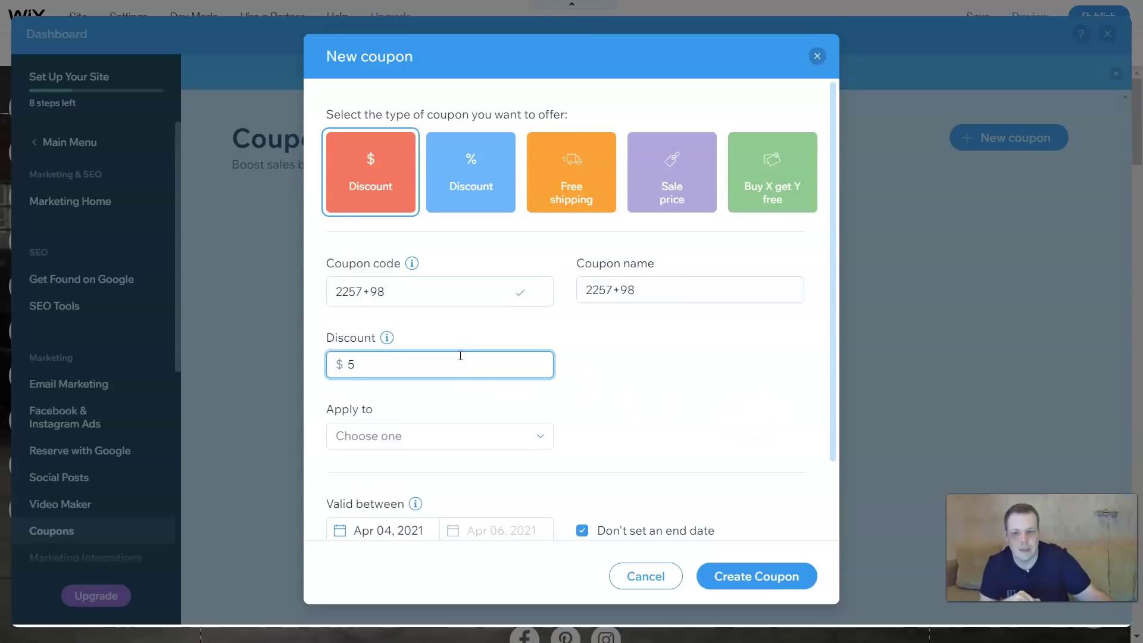
click(423, 441)
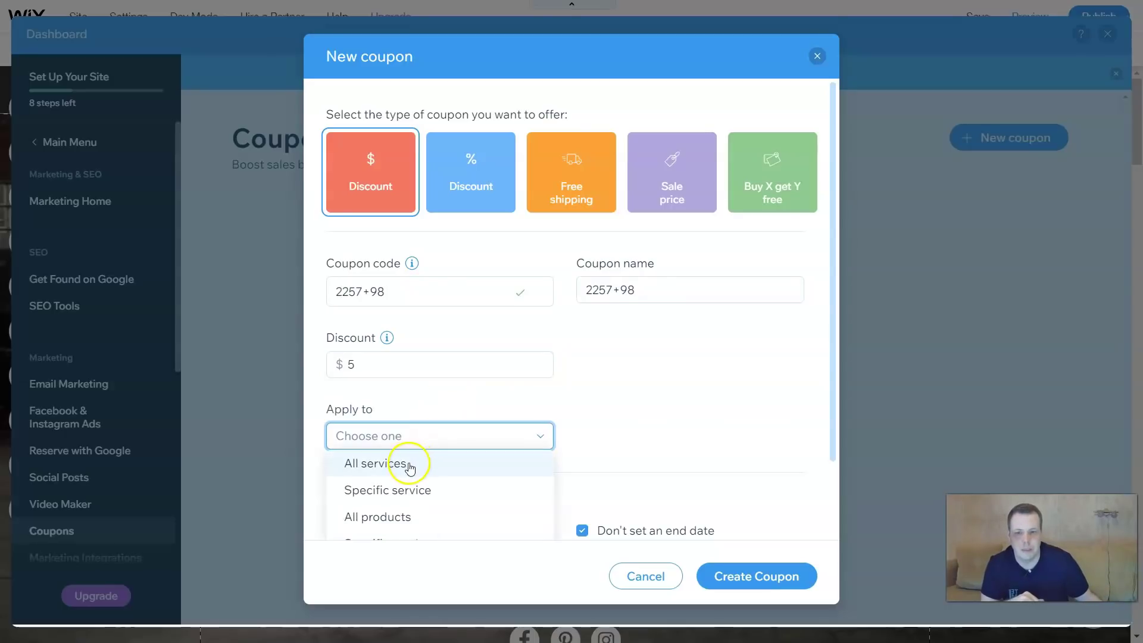
click(410, 468)
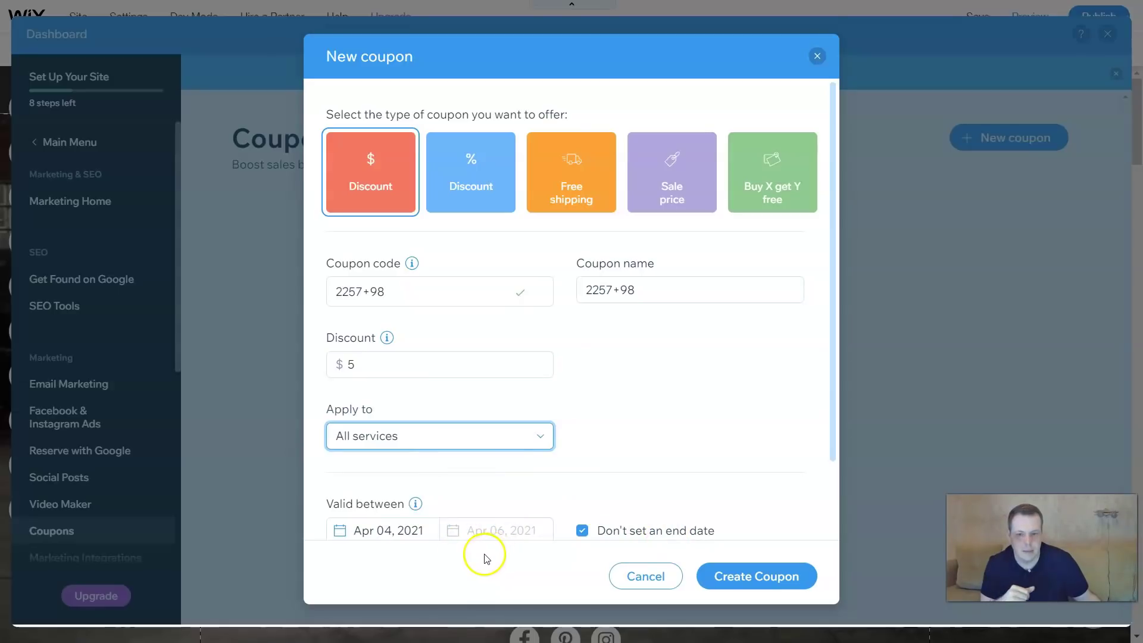
Limit the coupon to 1 use and create it.
scroll(715, 512, down, 2)
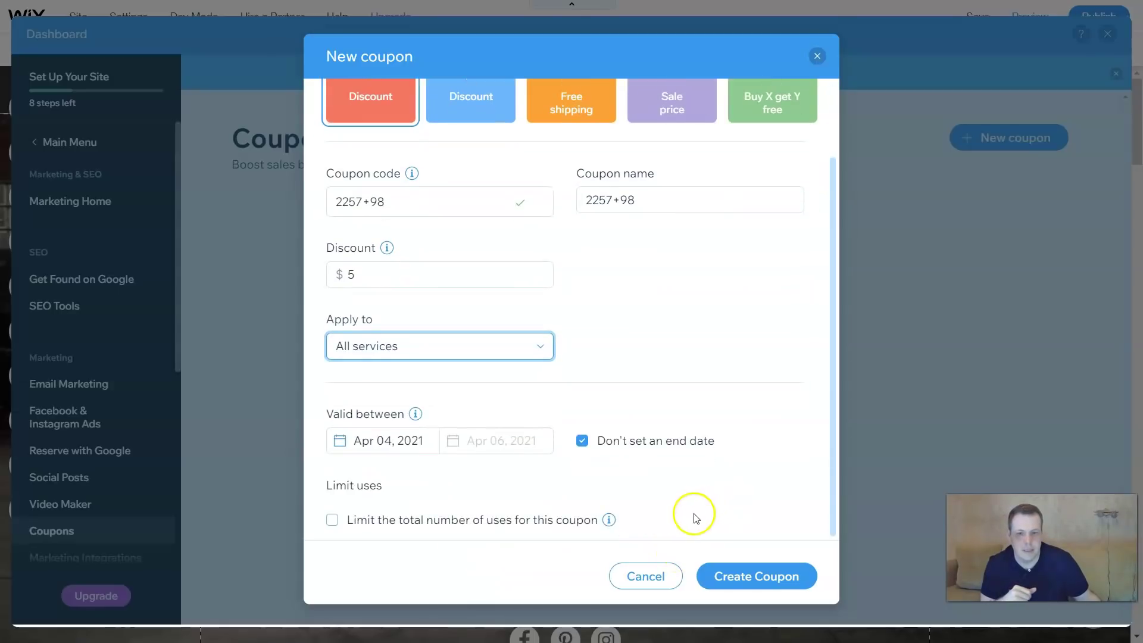
click(582, 444)
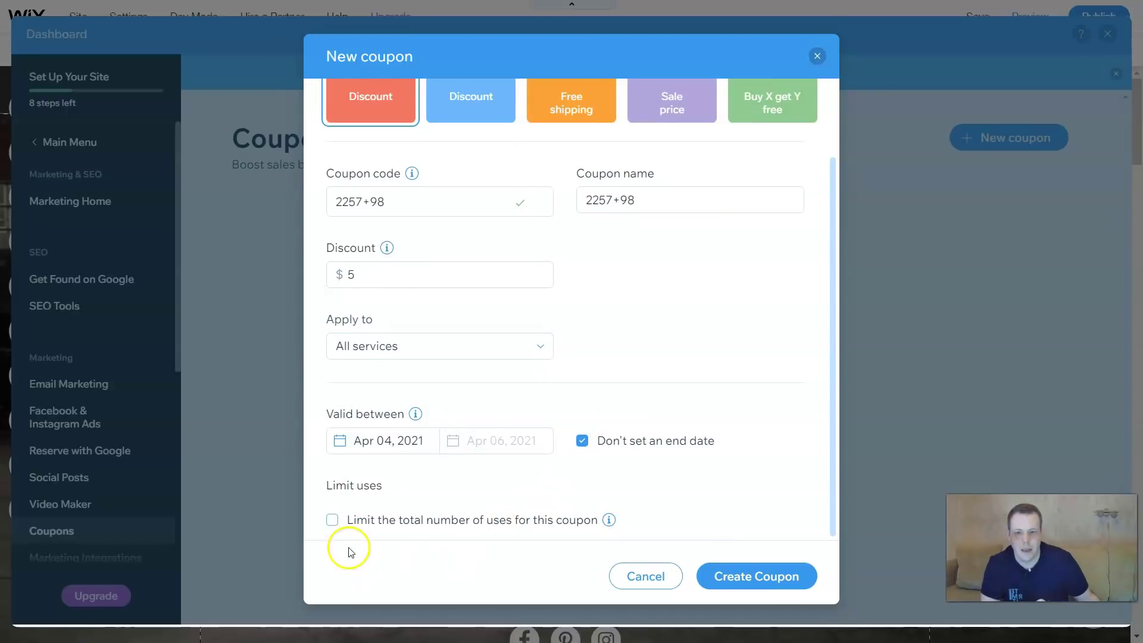
click(339, 526)
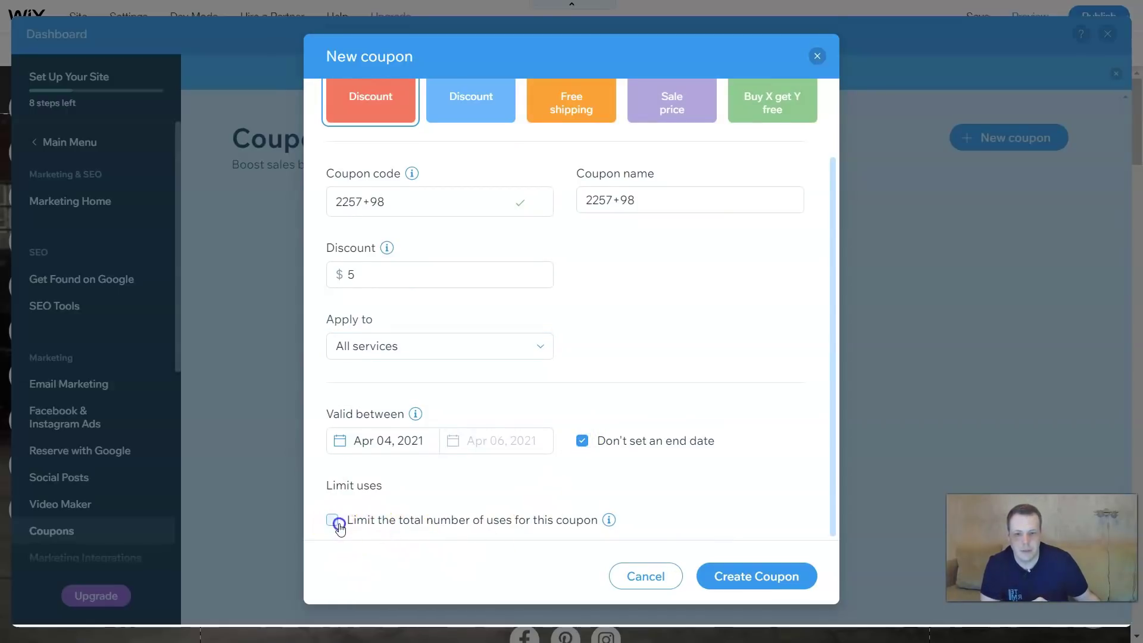
text(1)
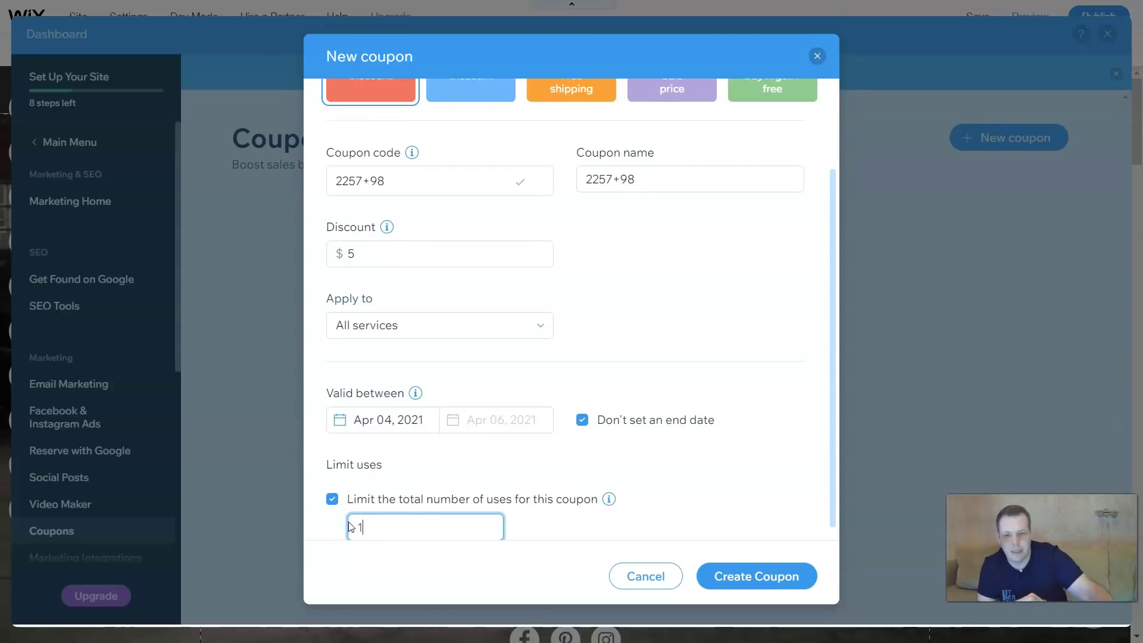
scroll(798, 510, down, 1)
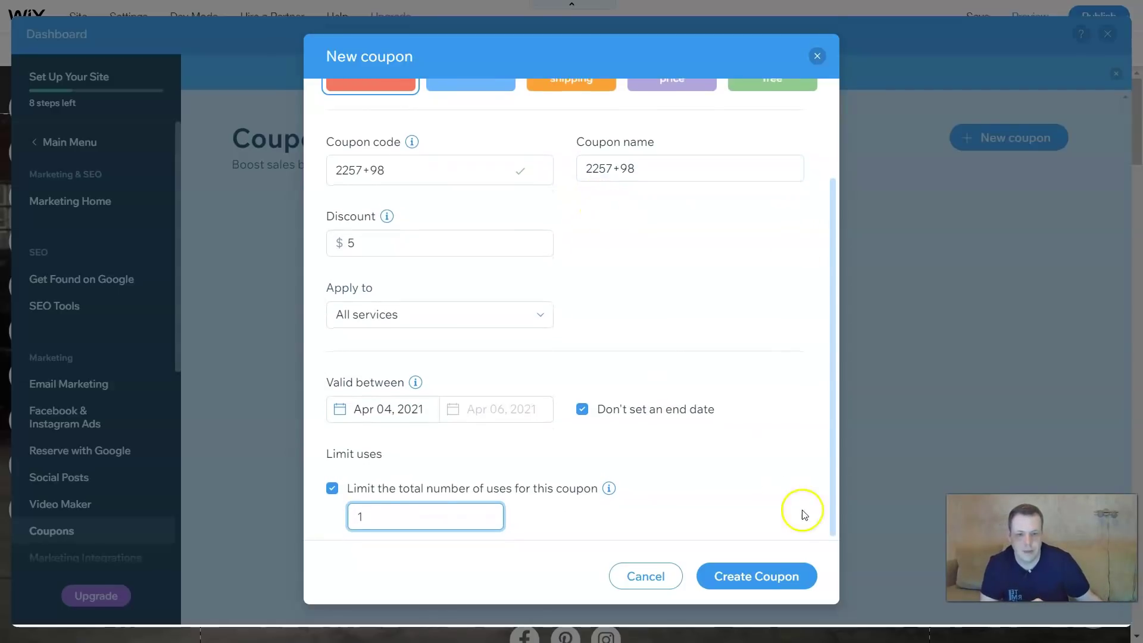
scroll(744, 453, up, 3)
click(776, 577)
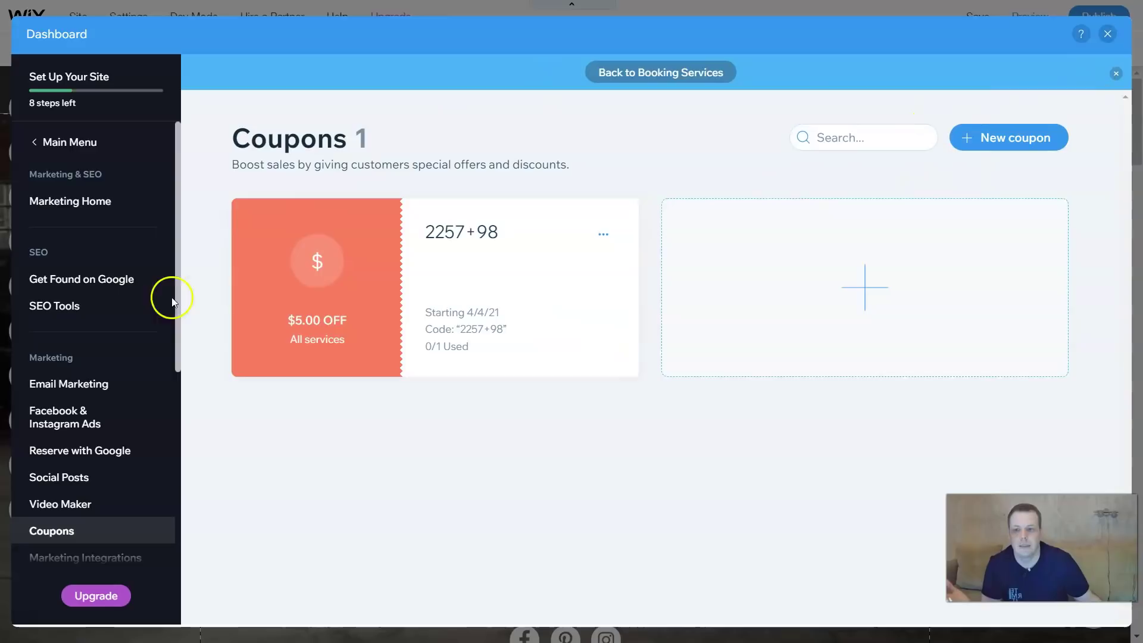
Dismiss the notice, close the dashboard, and open Add > Bookings to show the booking elements.
click(1116, 74)
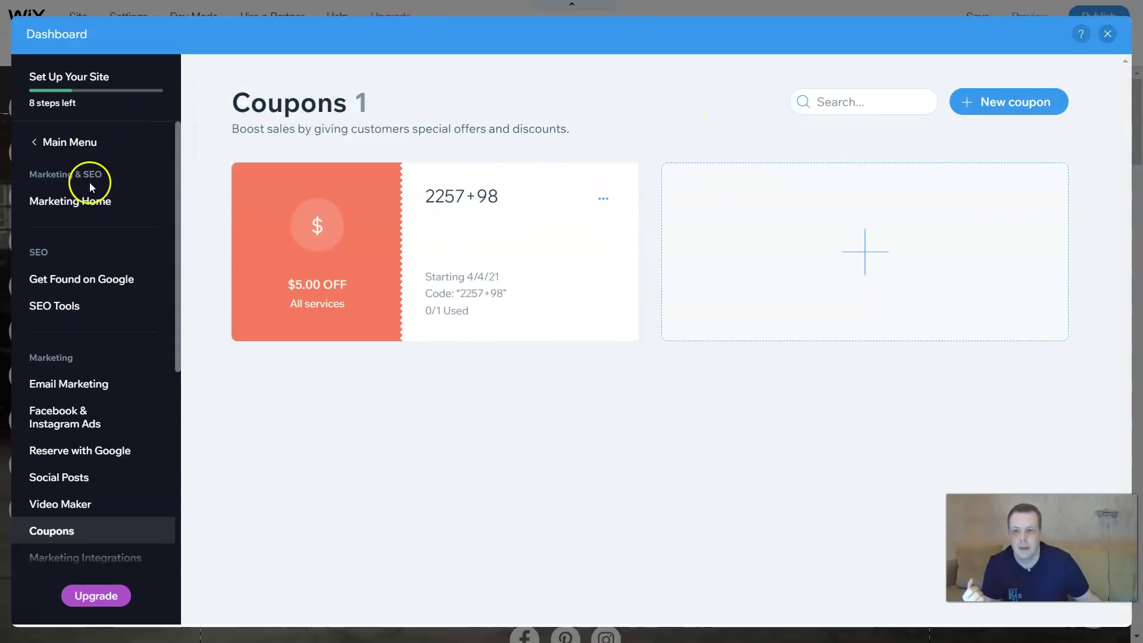
click(81, 150)
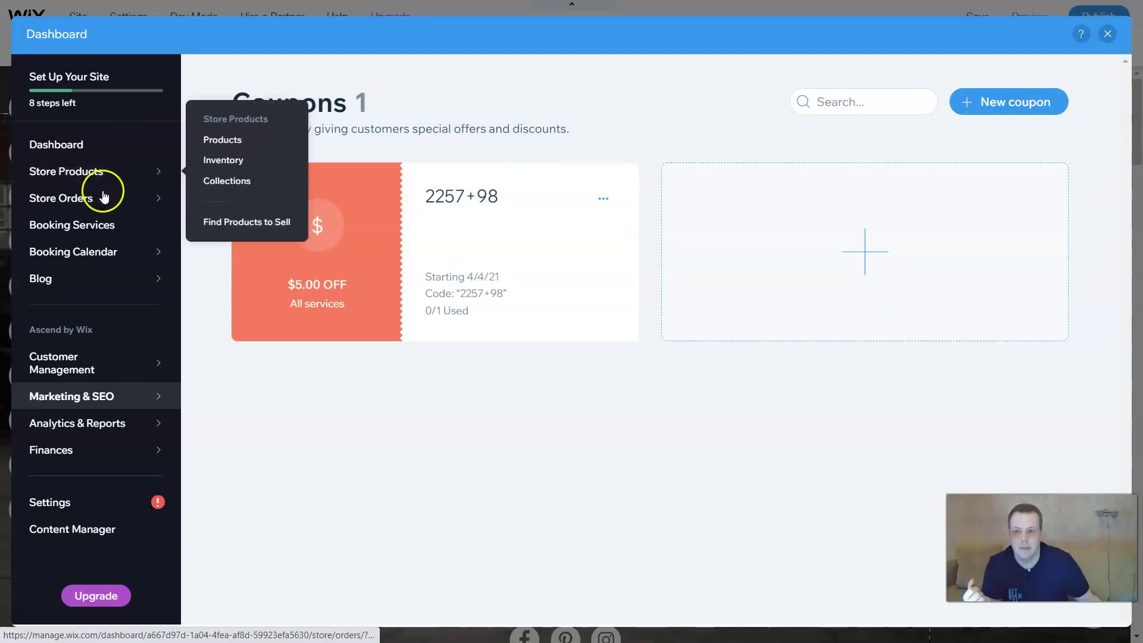
click(1107, 35)
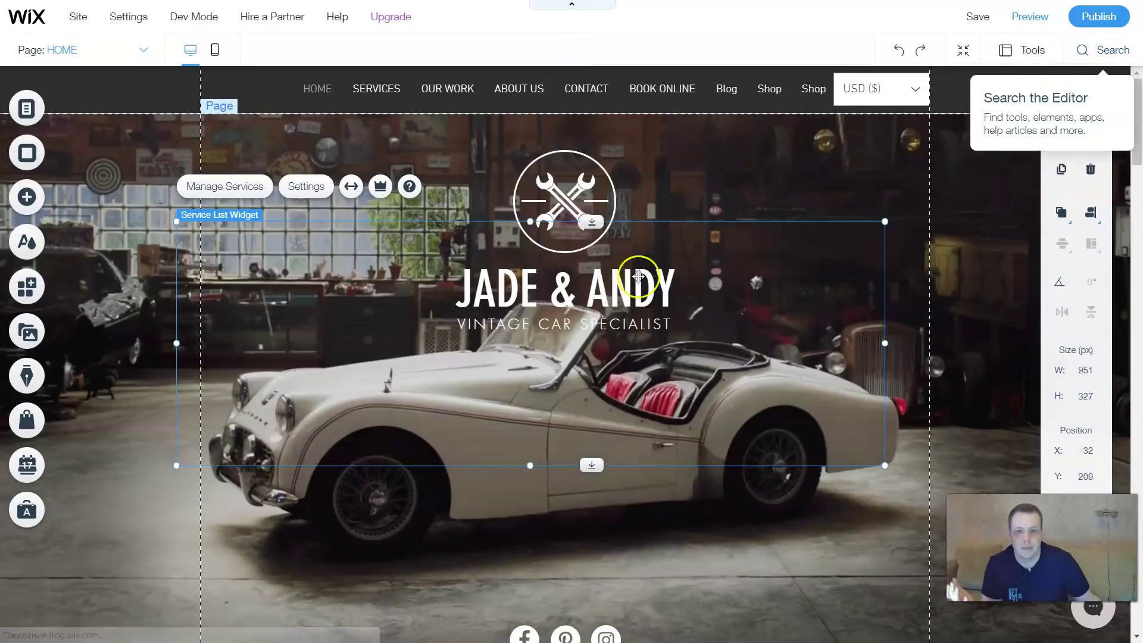
click(24, 198)
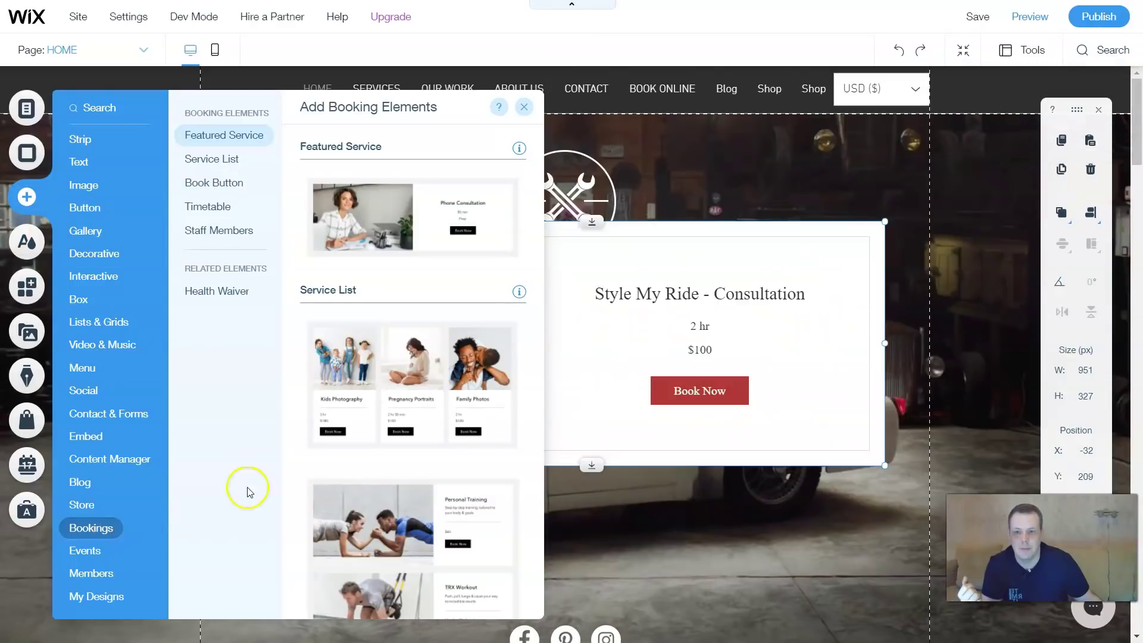
Delete the Style My Ride Service List widget from the garage hero image.
scroll(417, 333, down, 1)
click(743, 283)
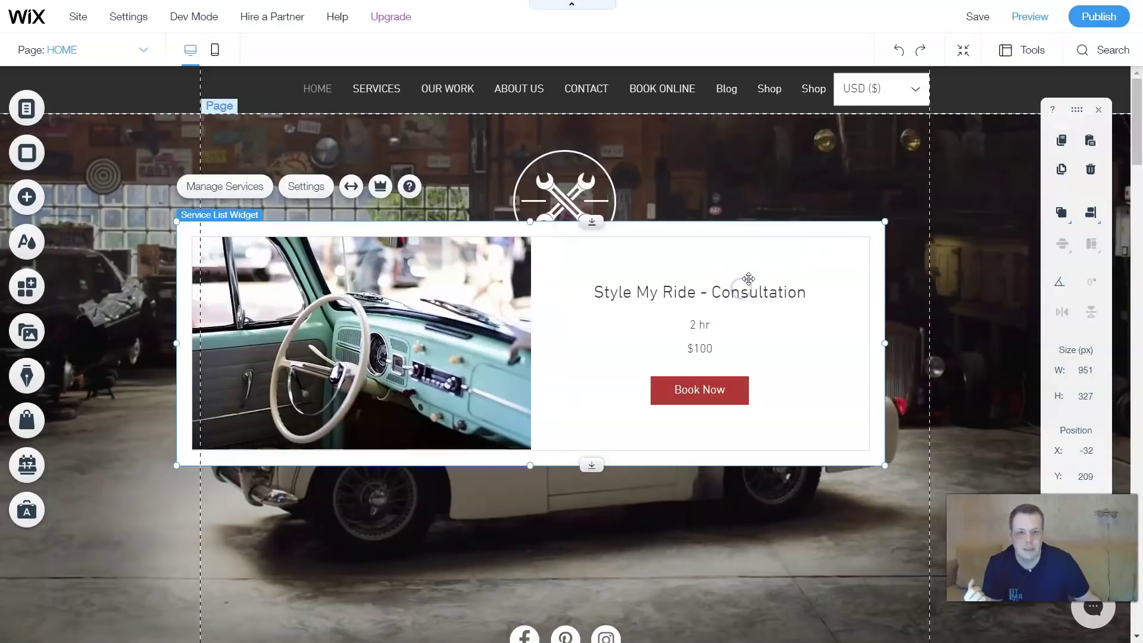
right_click(772, 268)
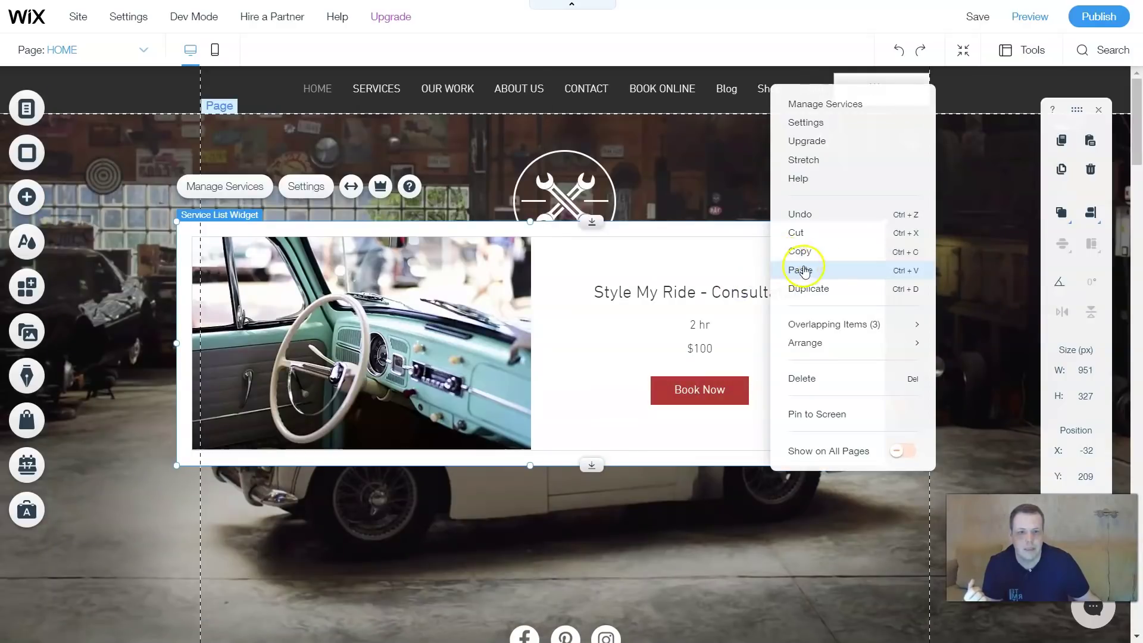
click(840, 214)
click(734, 321)
right_click(739, 304)
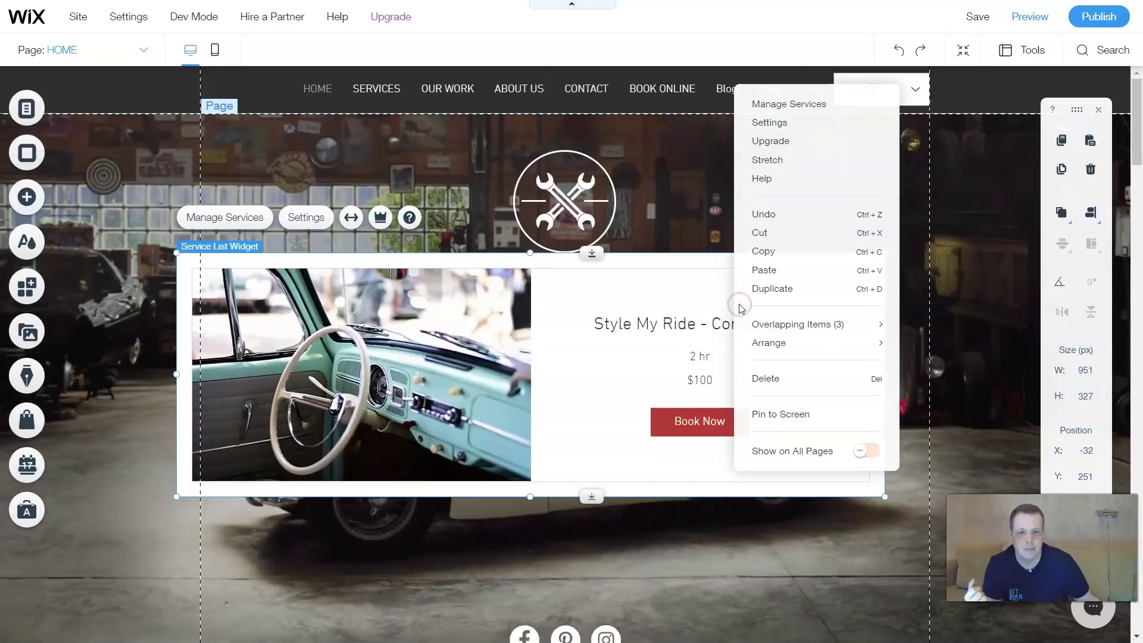
click(767, 379)
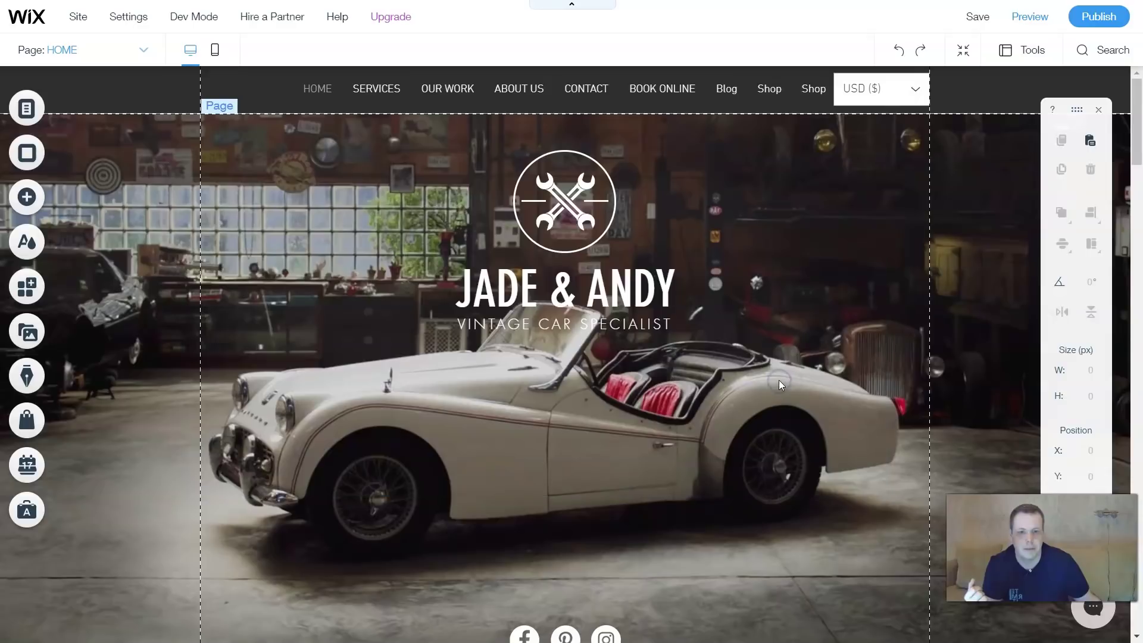
Add the grid-style Service List preset showing Consultation ($100) and Wheel shine ($7) cards.
click(26, 196)
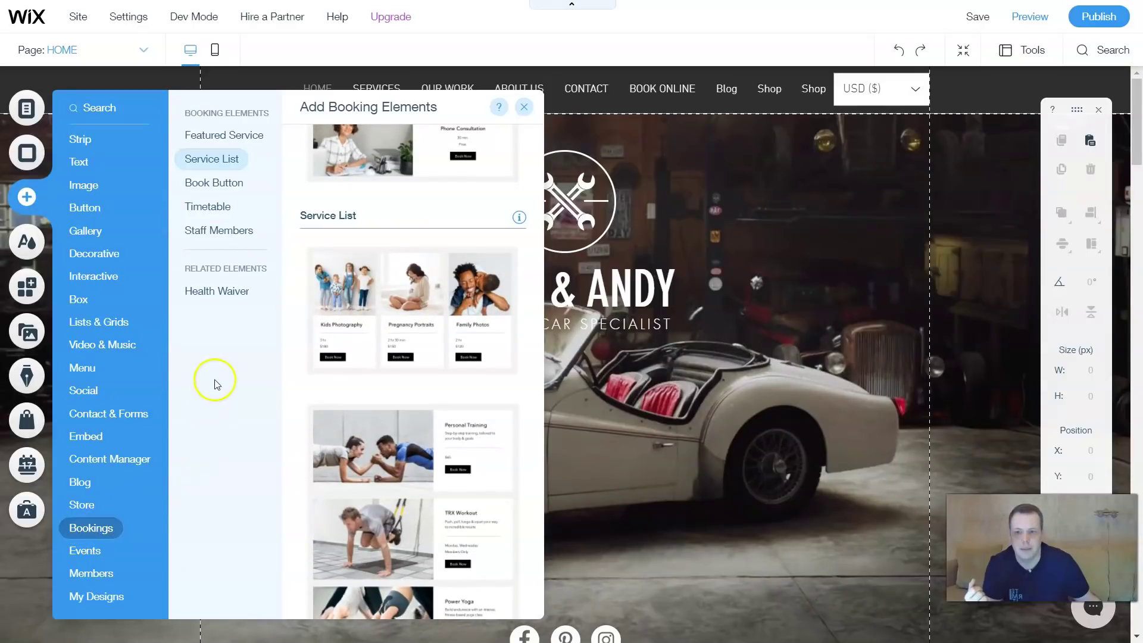
click(220, 158)
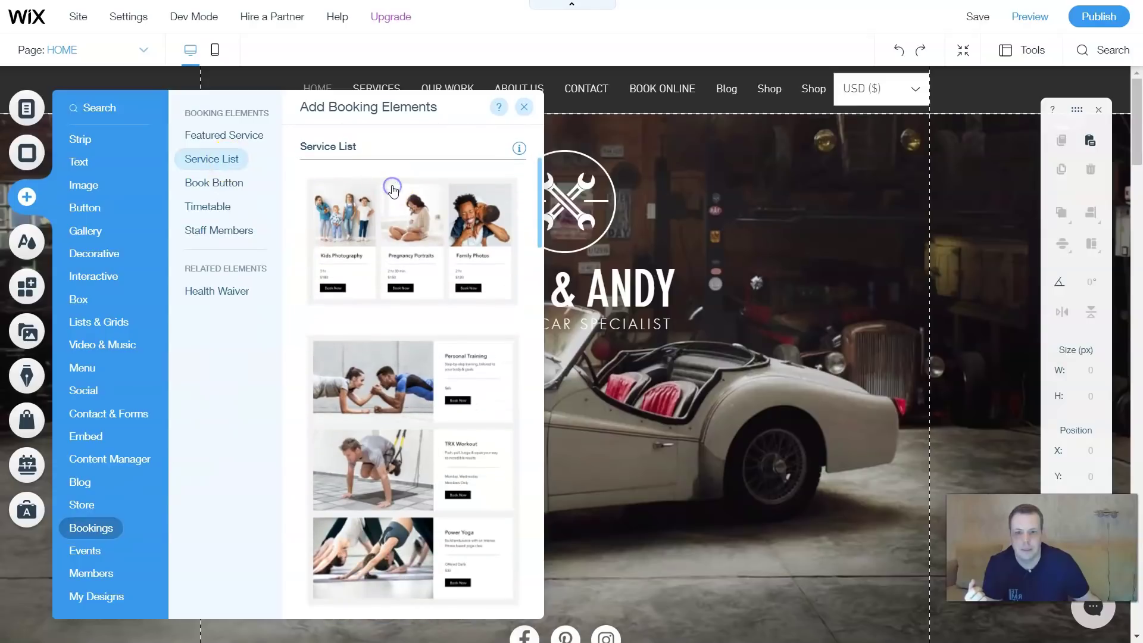
click(393, 190)
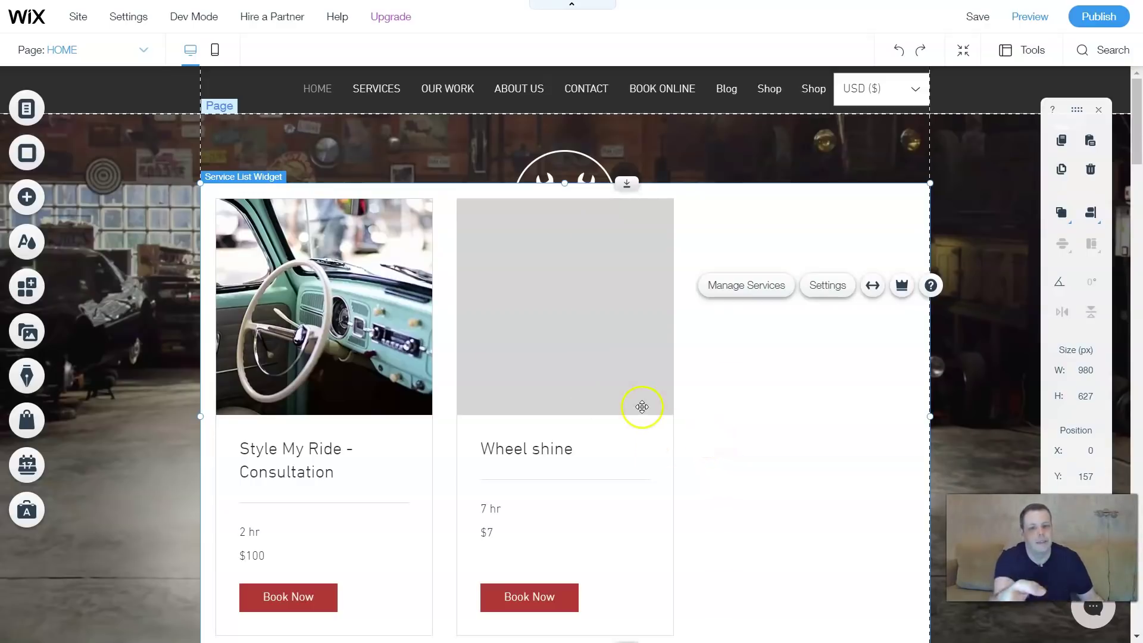
scroll(879, 346, down, 1)
scroll(879, 347, down, 4)
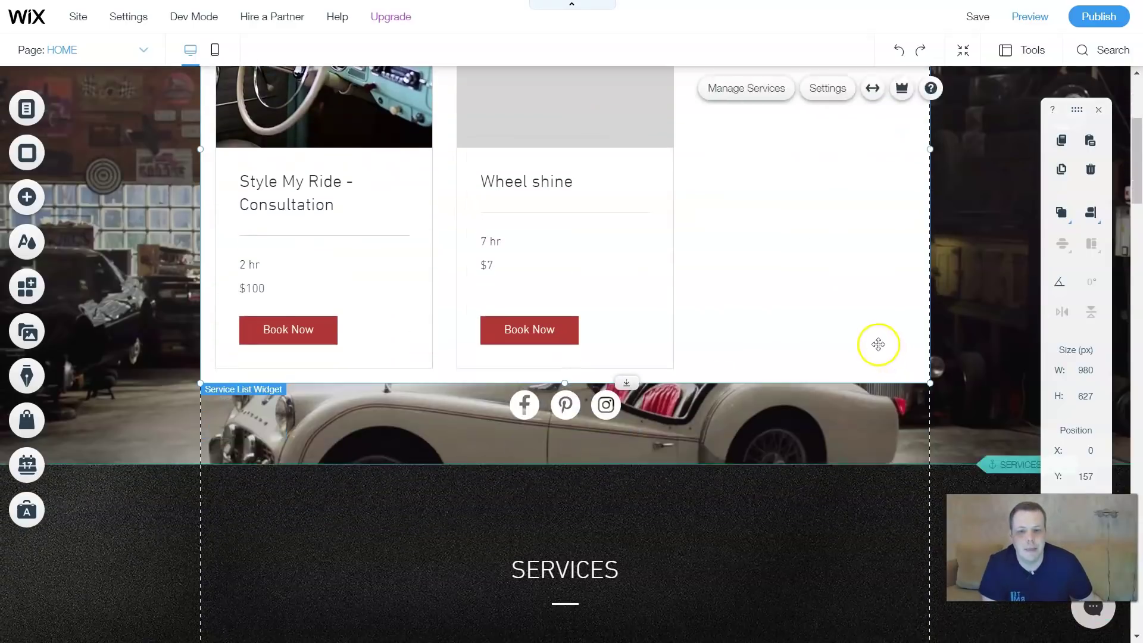
scroll(715, 298, up, 5)
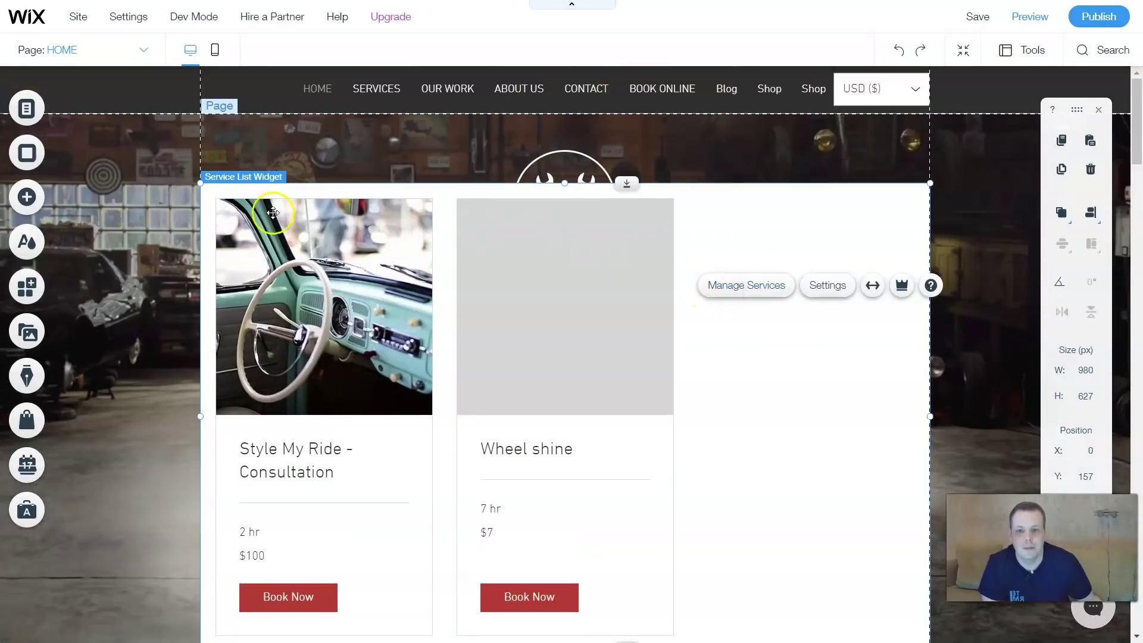
Uncheck Wheel shine in the Service List widget's Services settings.
click(817, 291)
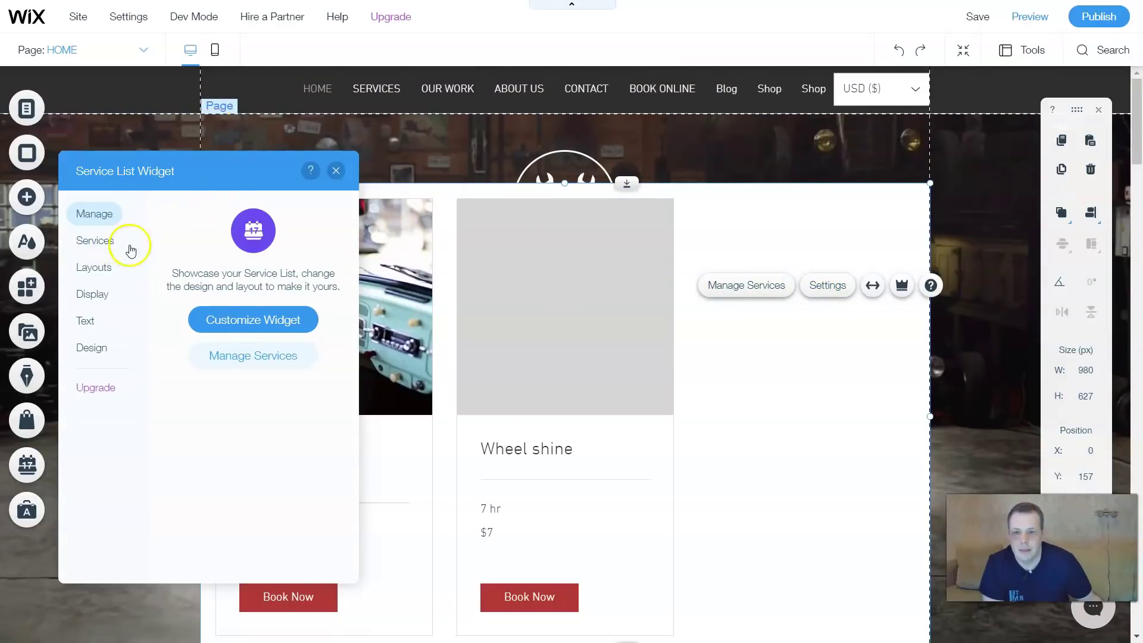
click(299, 320)
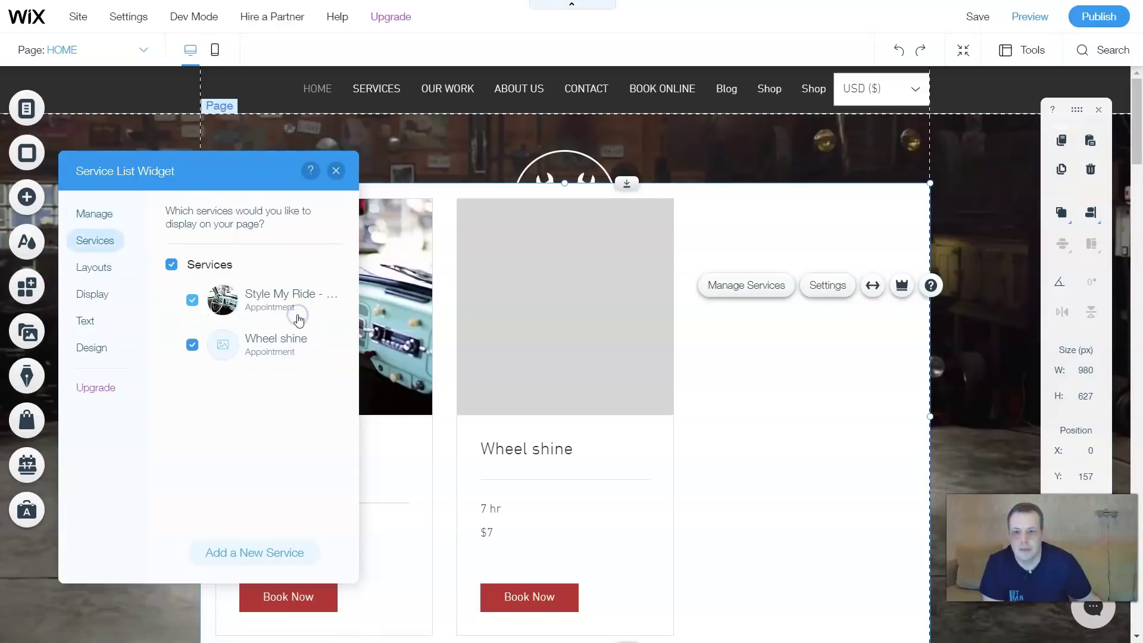
click(192, 347)
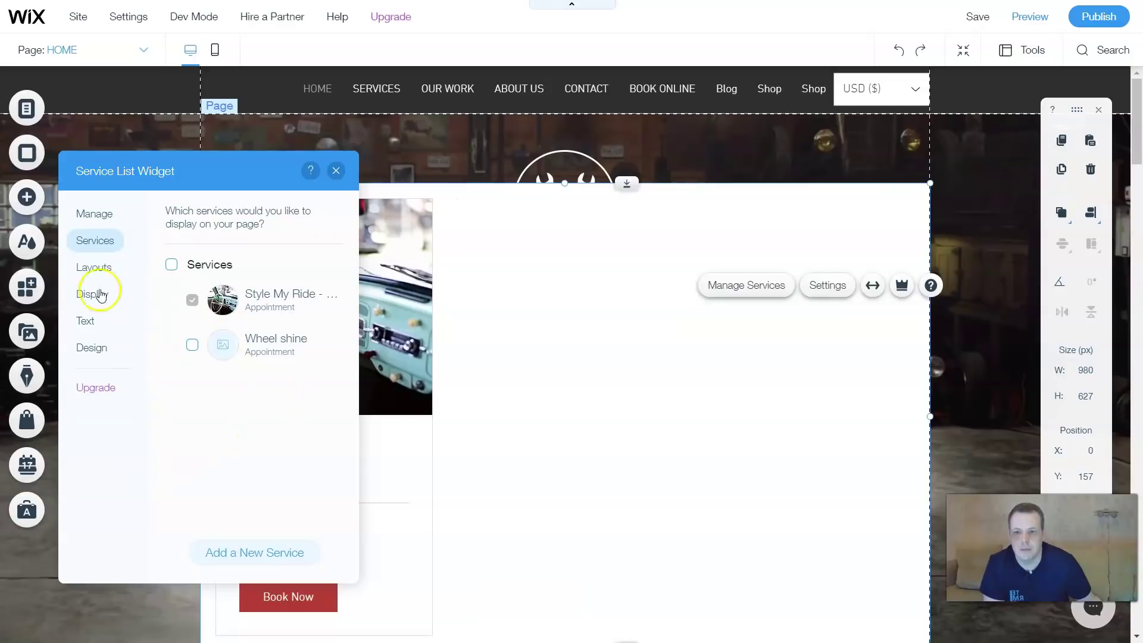
In Layouts, keep the images rectangular and centre the service card text.
click(93, 268)
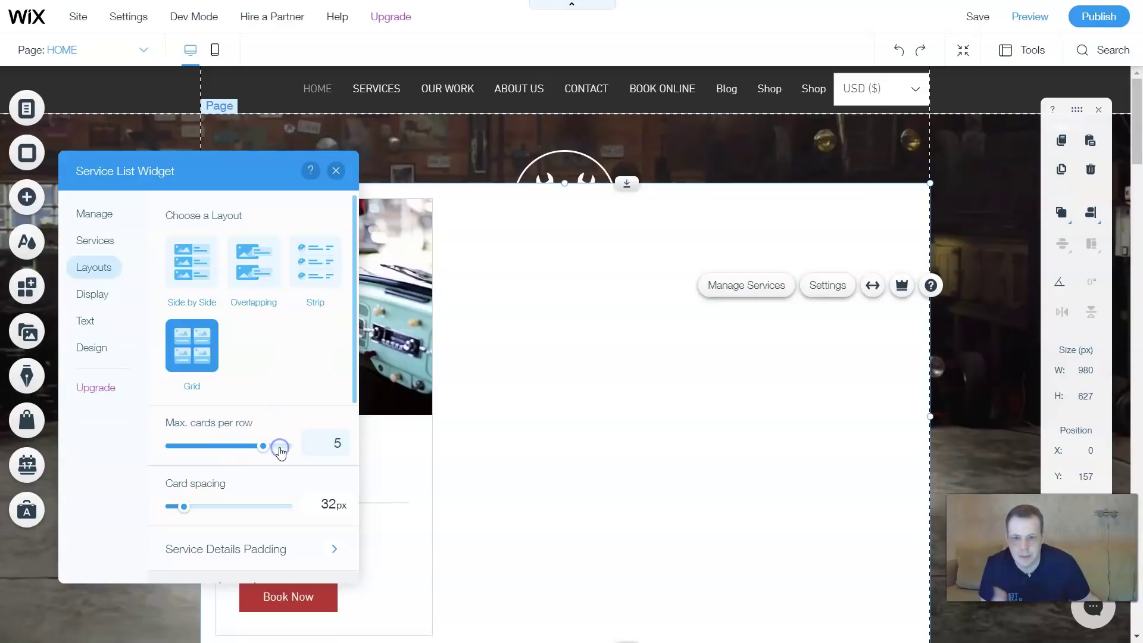
scroll(305, 424, down, 3)
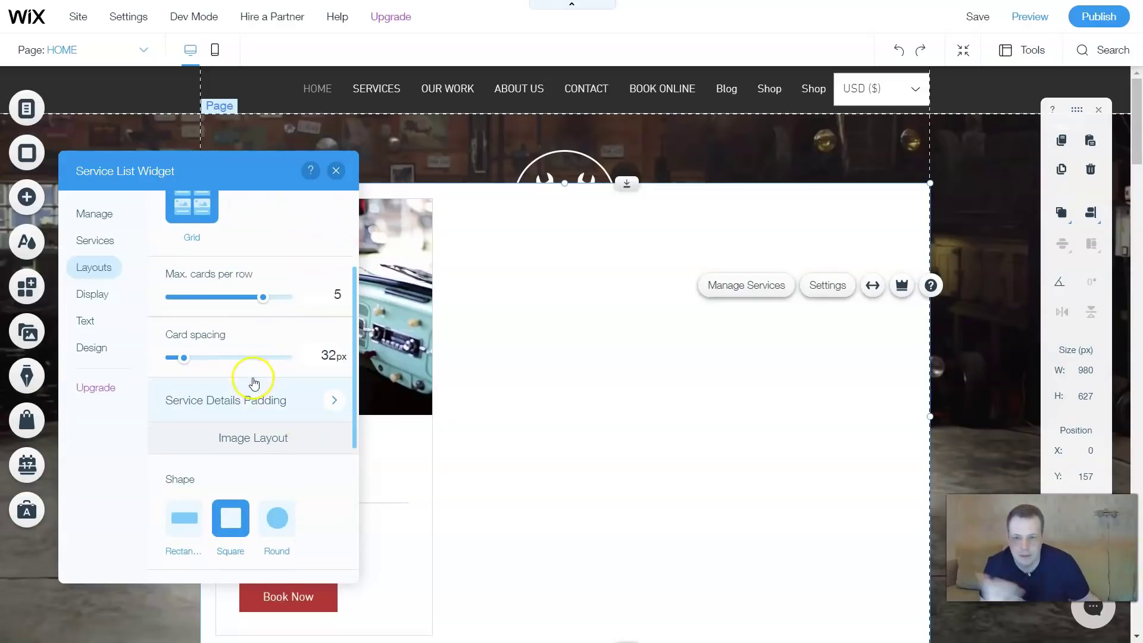
scroll(290, 454, down, 4)
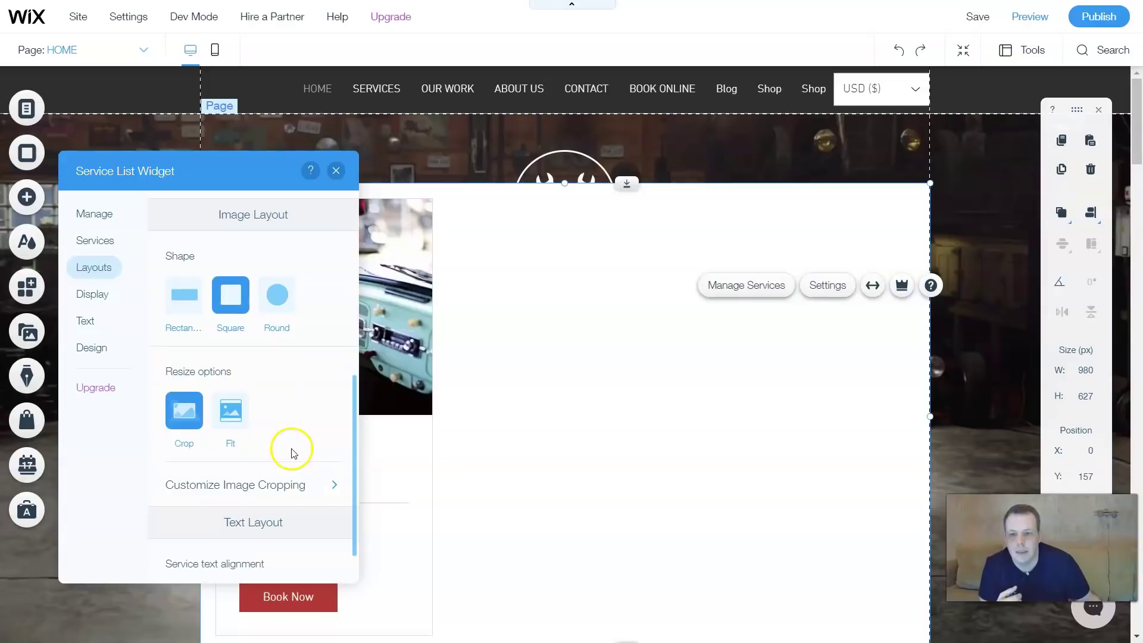
click(277, 298)
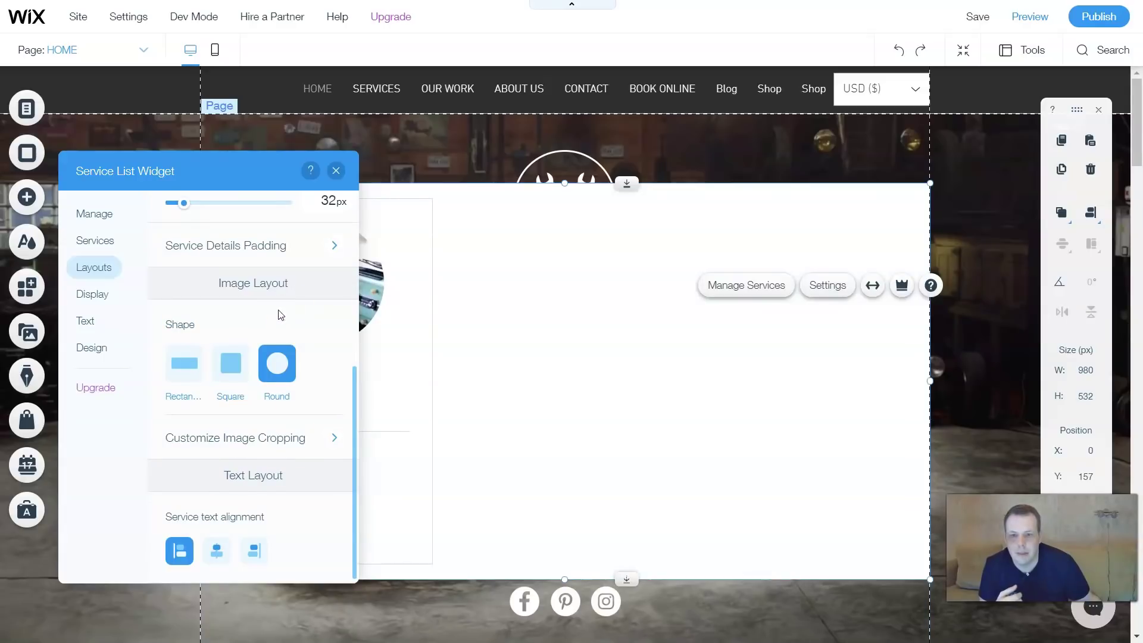
click(181, 365)
scroll(309, 405, down, 1)
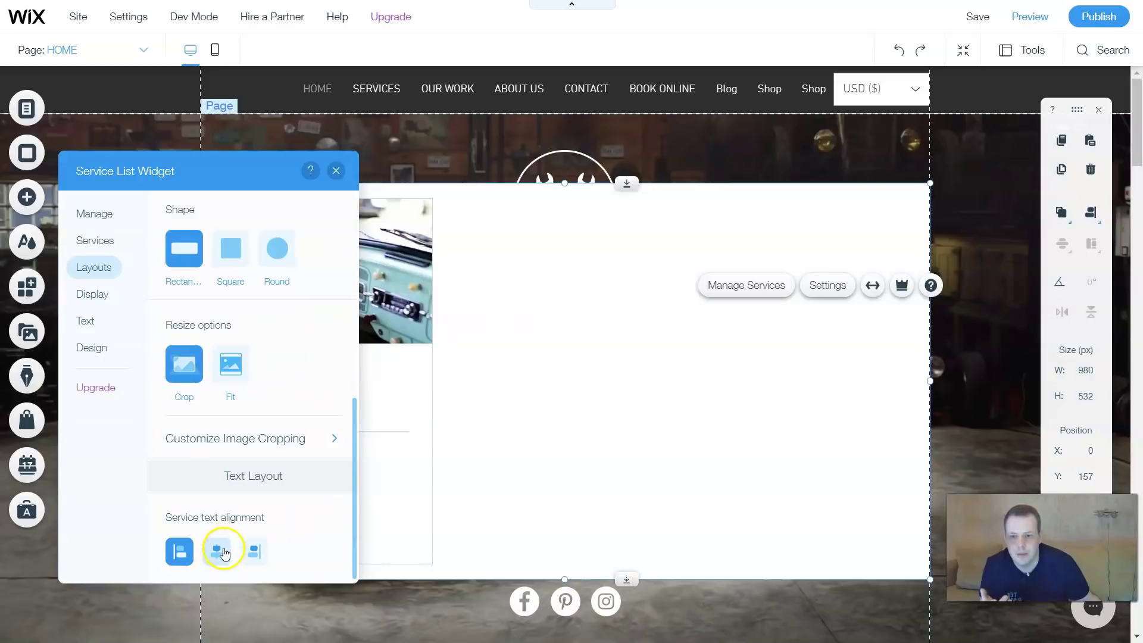
click(221, 552)
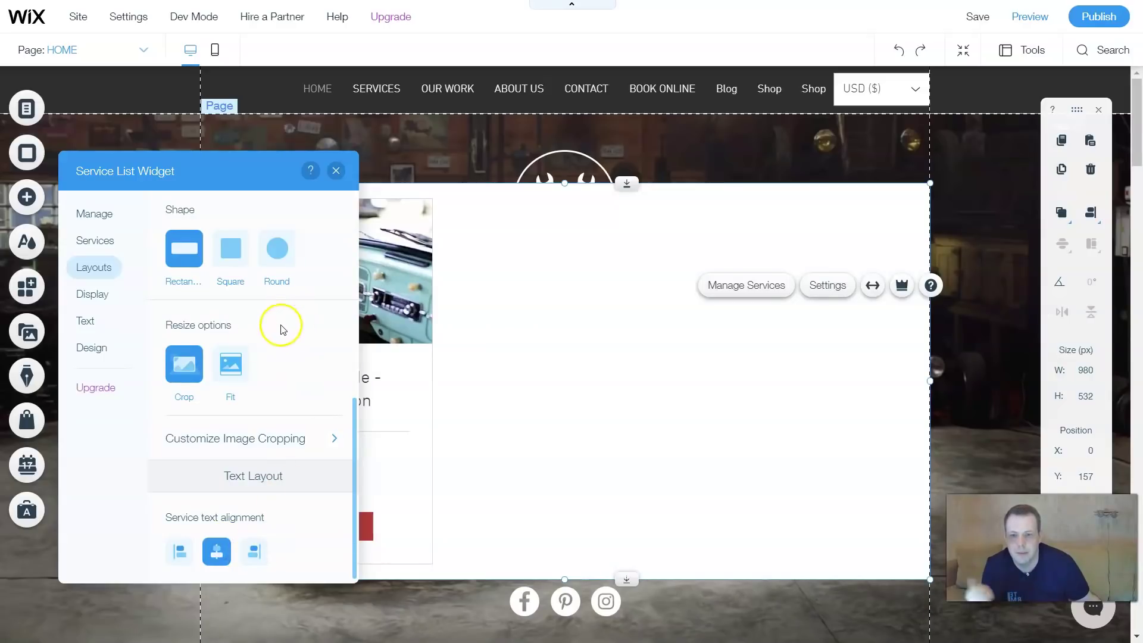
click(98, 325)
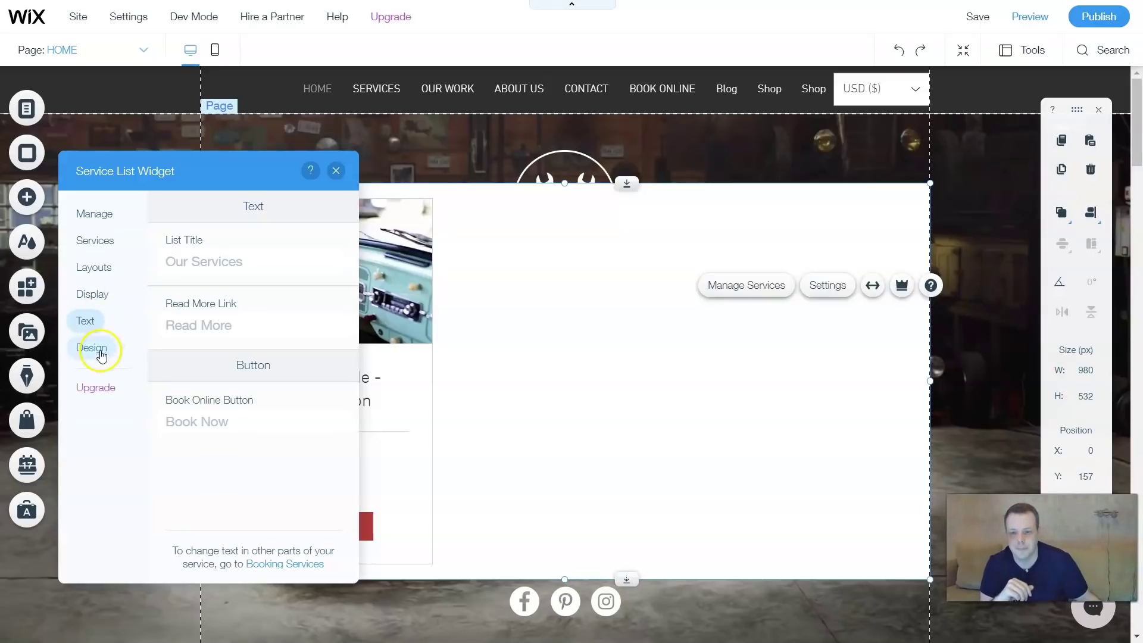
click(93, 213)
click(236, 356)
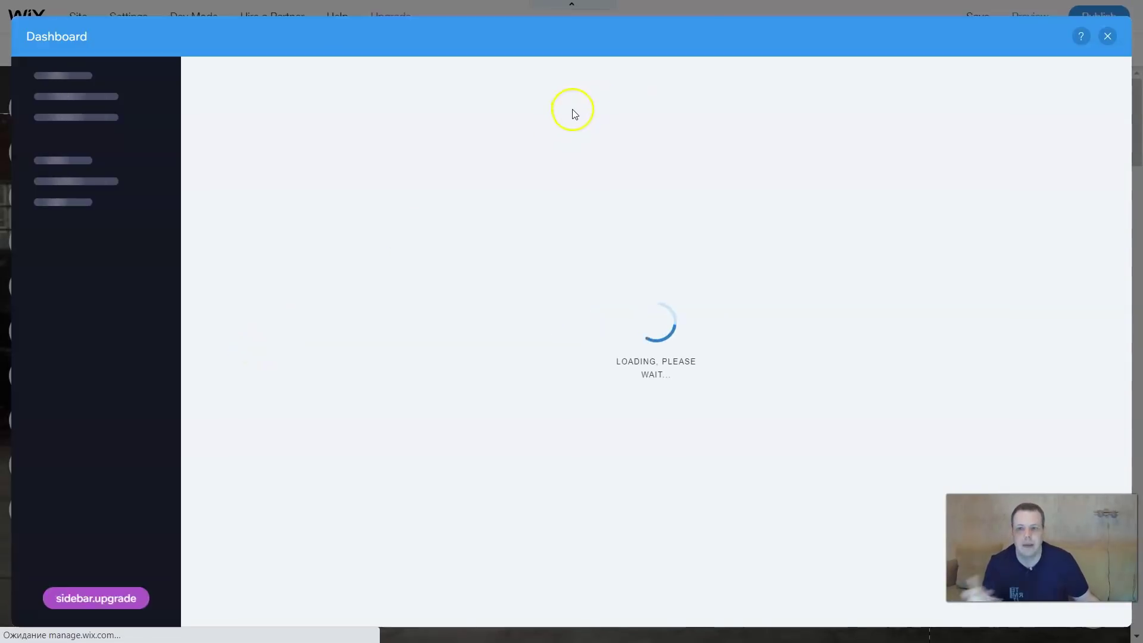
click(1109, 36)
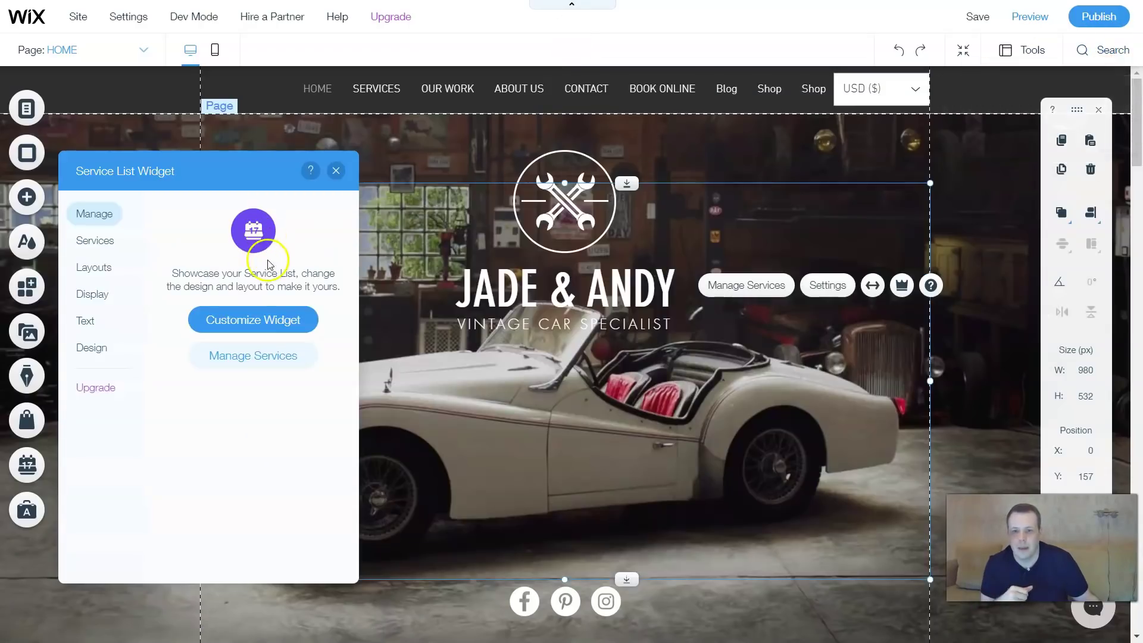
Stretch the service list to full page width with 158 px margins on each side.
click(336, 171)
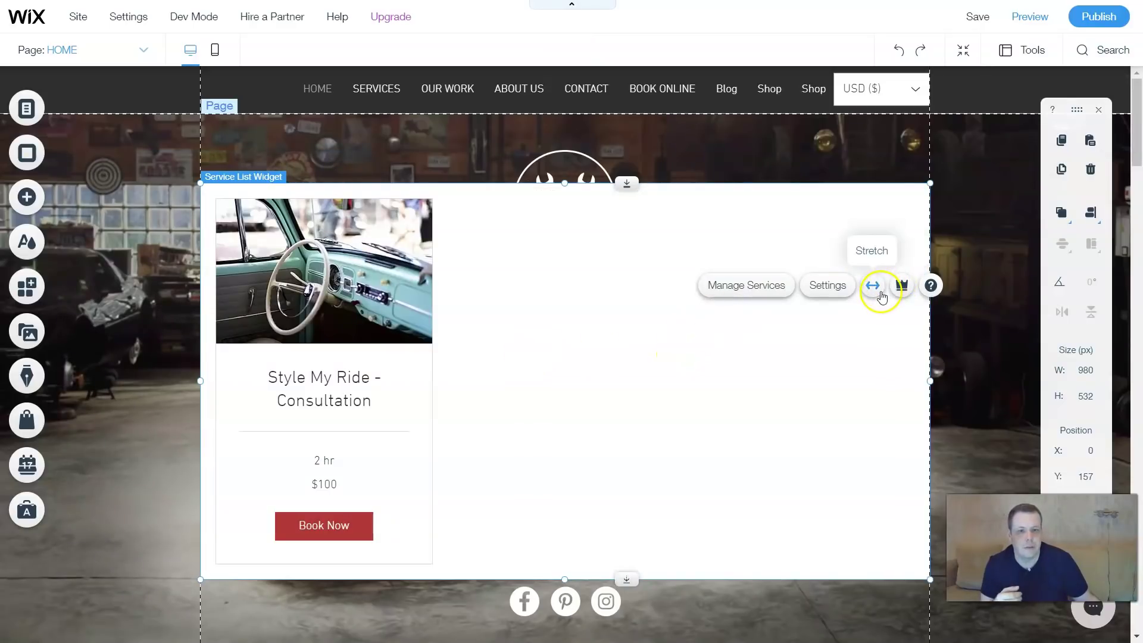
click(881, 296)
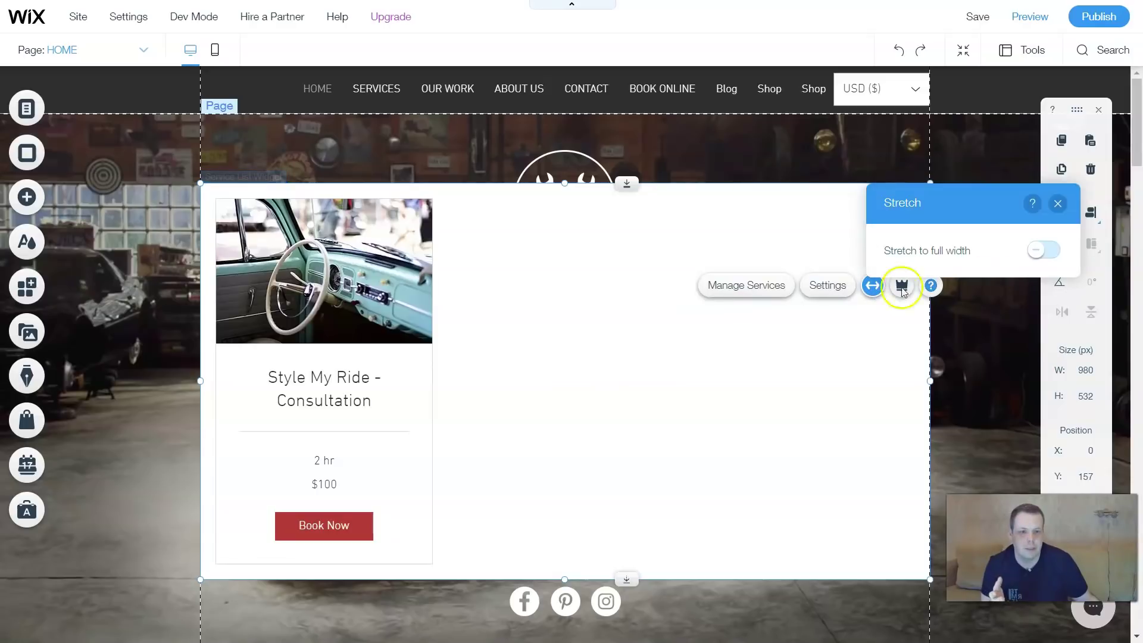
click(1043, 251)
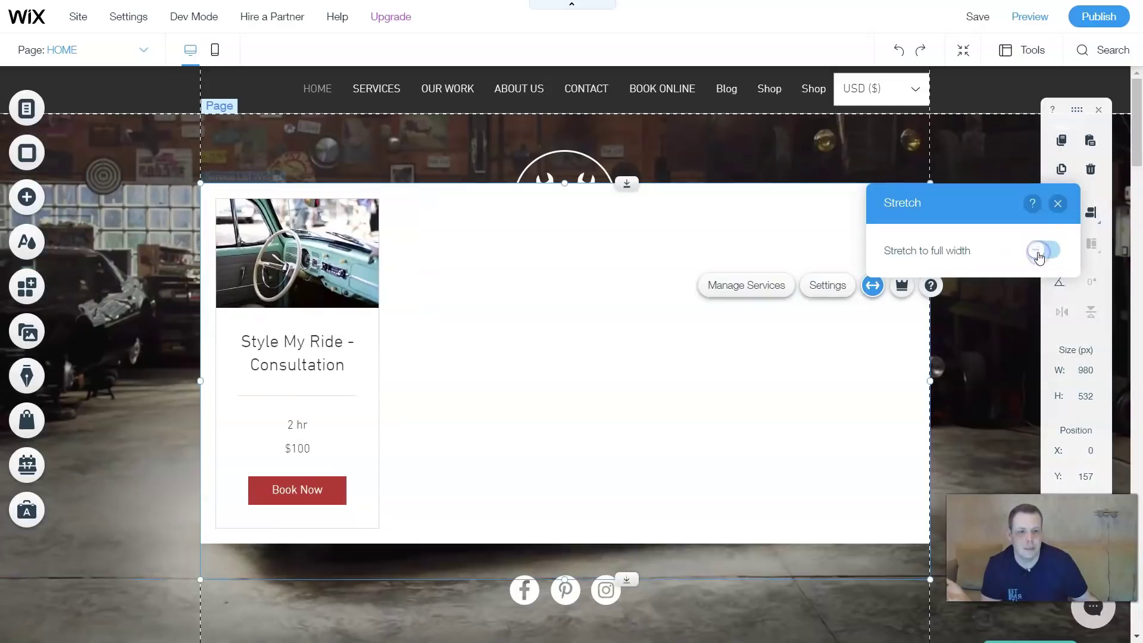
drag(916, 329, 982, 327)
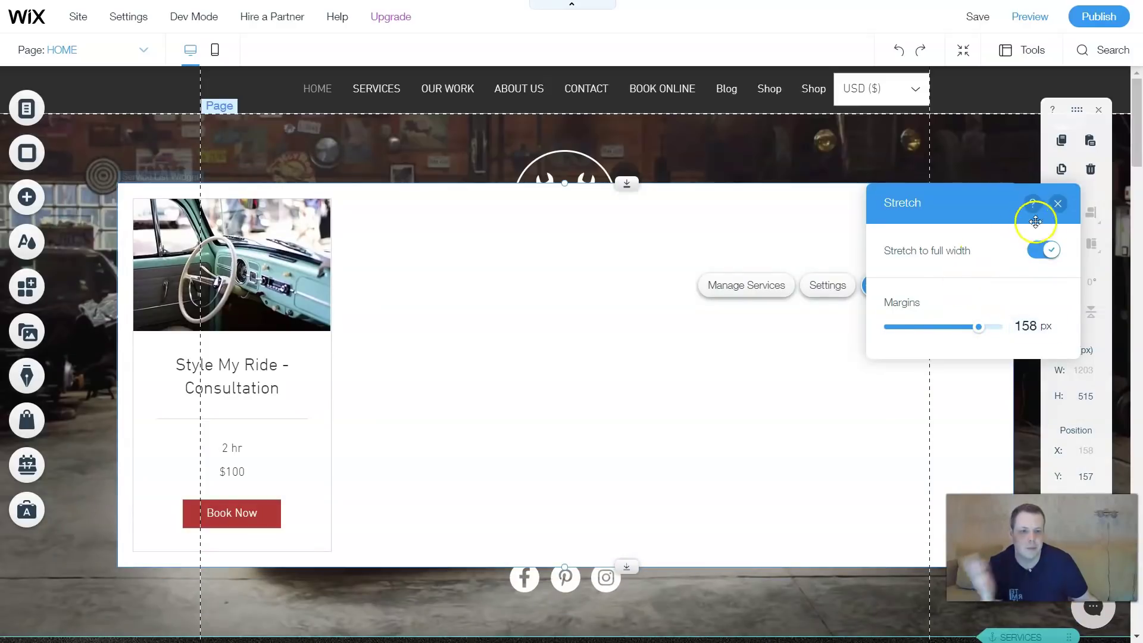
click(1058, 203)
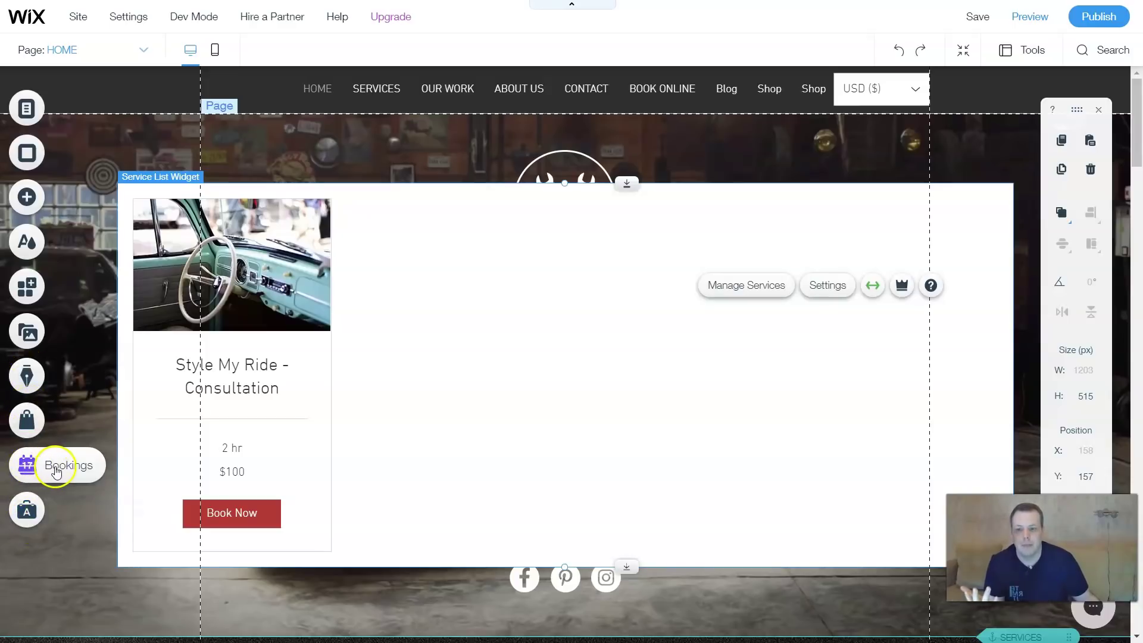
Open Add Booking Elements from the Bookings toolbar and scroll down to Book Button.
click(57, 471)
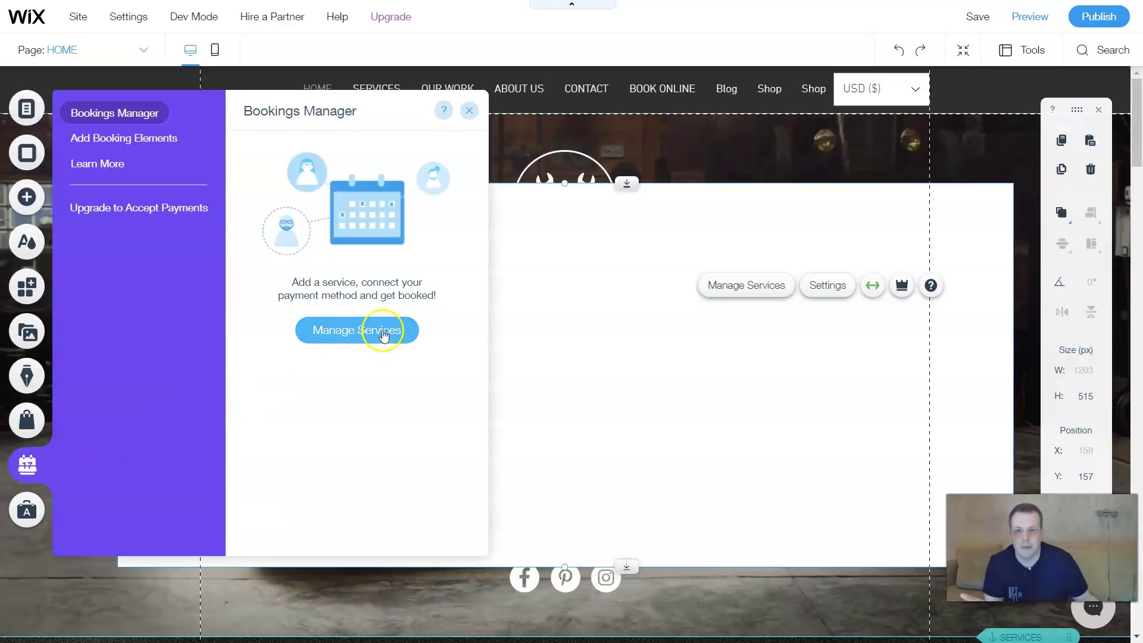
click(132, 140)
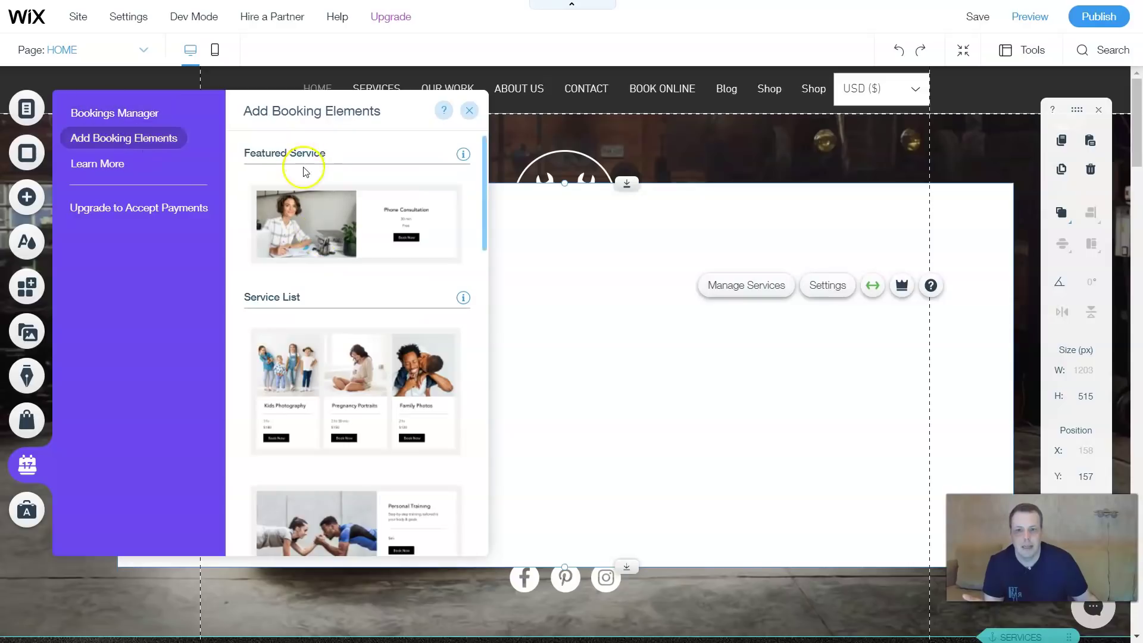
scroll(306, 332, down, 8)
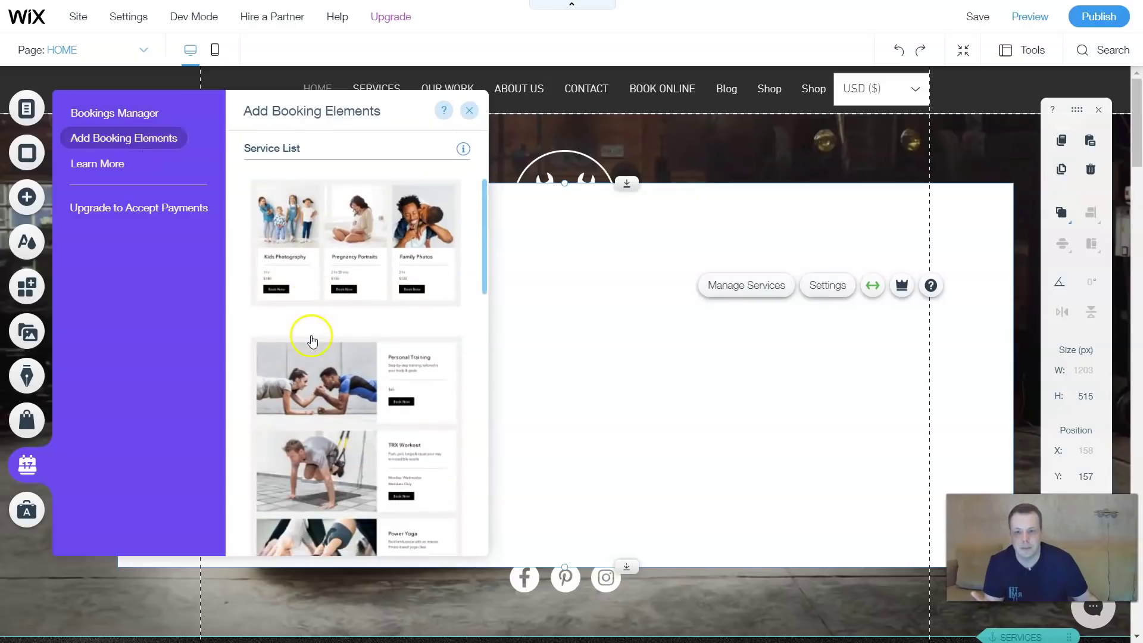
scroll(310, 335, down, 8)
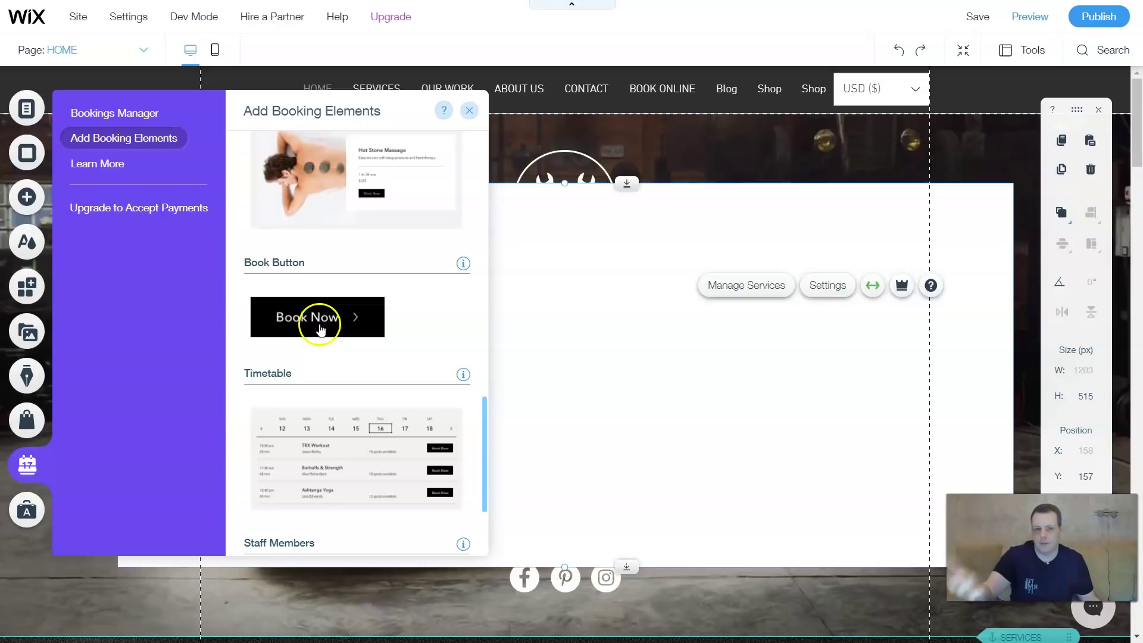
Place a Book Now button in the header beside the menu, then show the Events add options.
drag(505, 269, 688, 149)
click(666, 155)
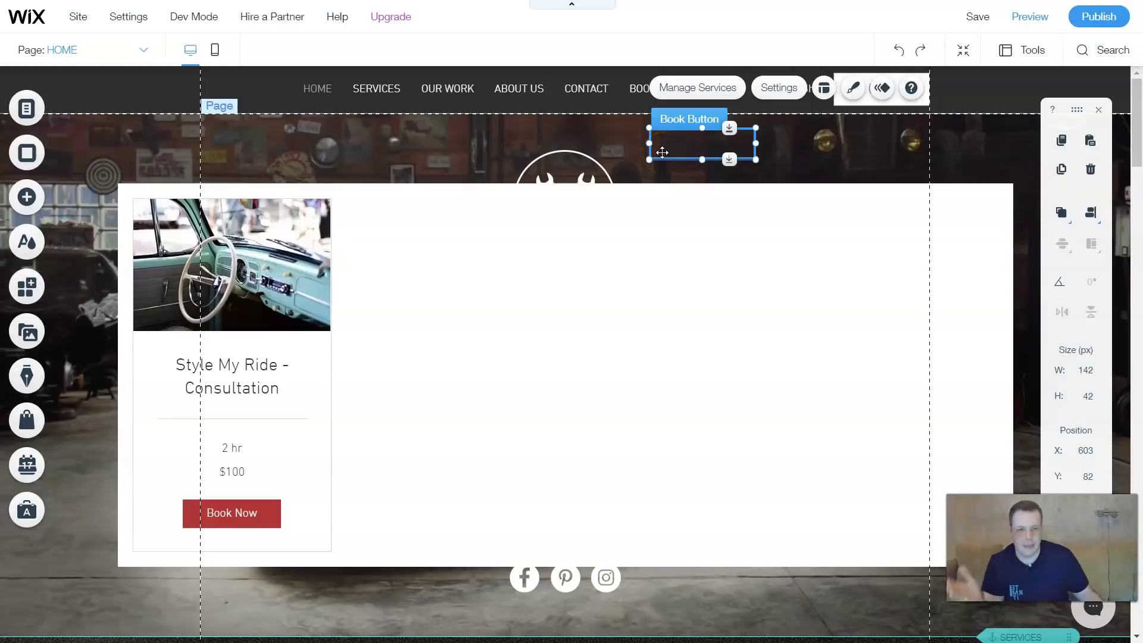
click(680, 142)
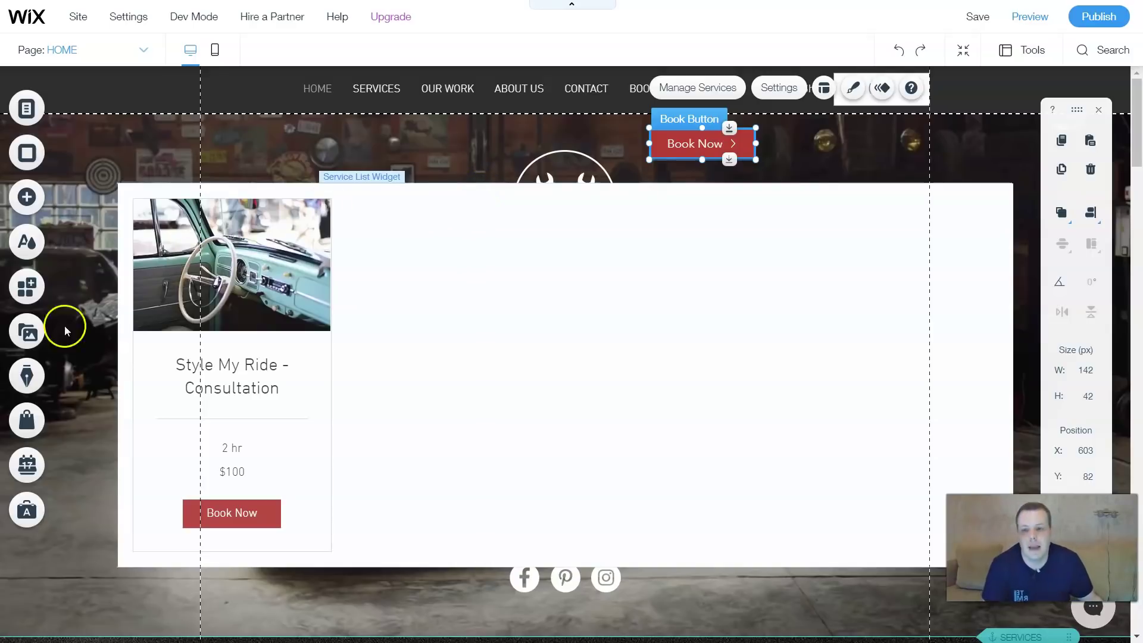
click(26, 197)
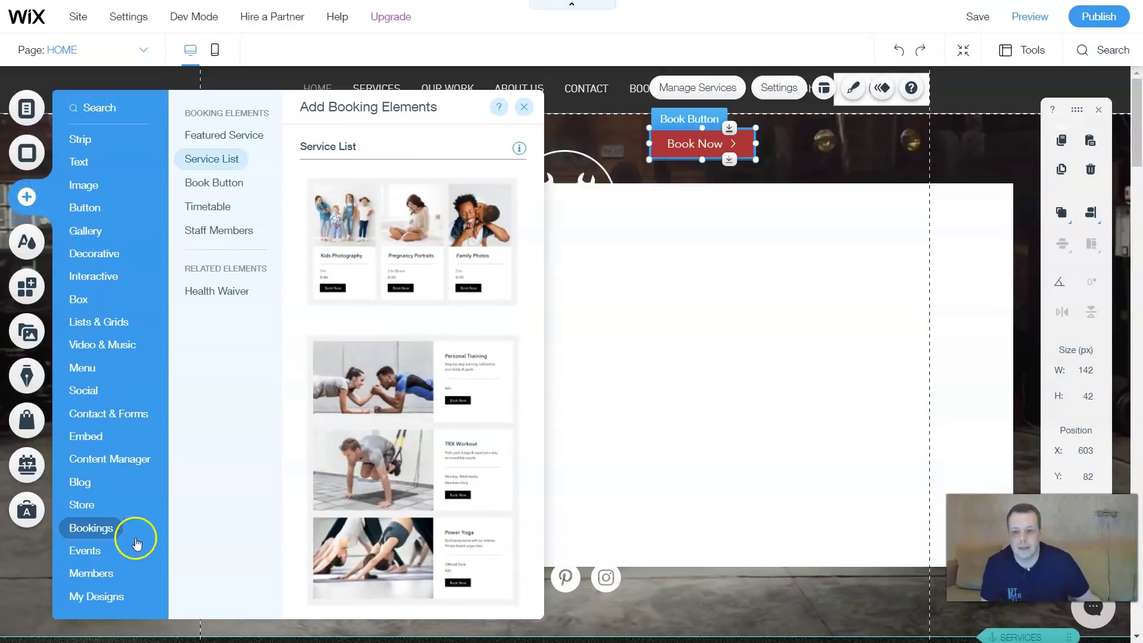
mouse_move(107, 549)
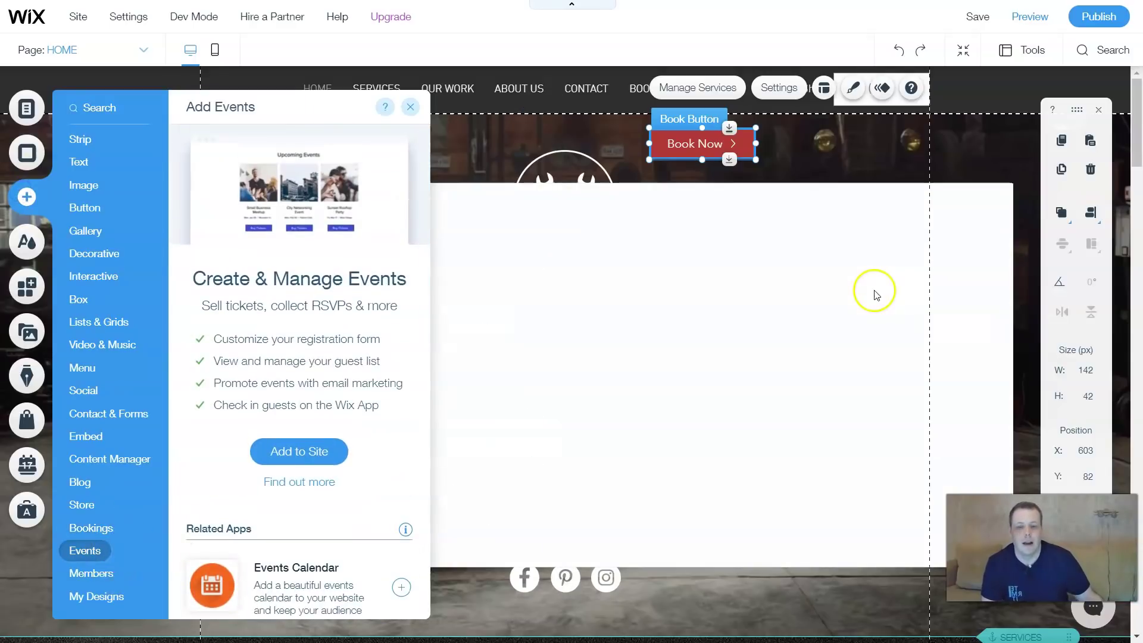